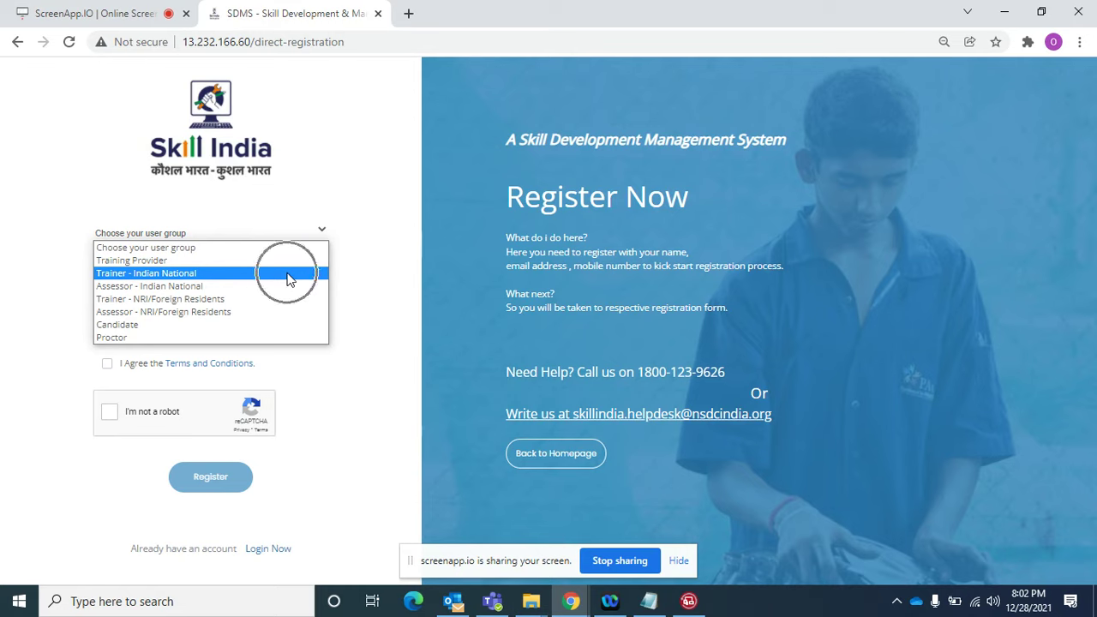
- Choose the Trainer - Indian National user group and enter the applicant's full name and e-mail address
left_click(205, 274)
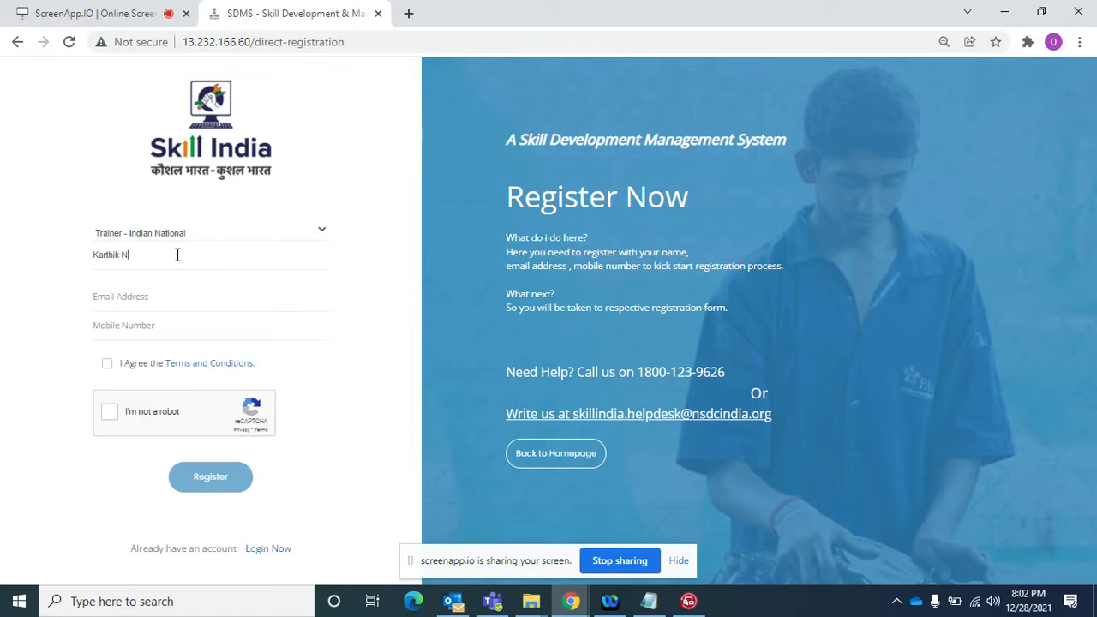
left_click(150, 294)
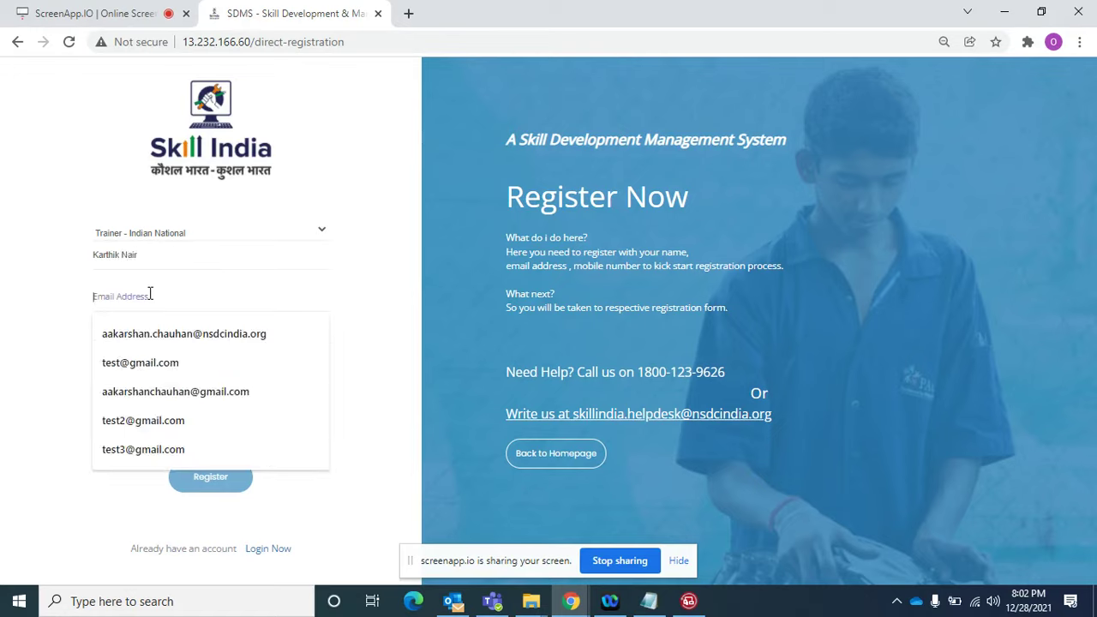
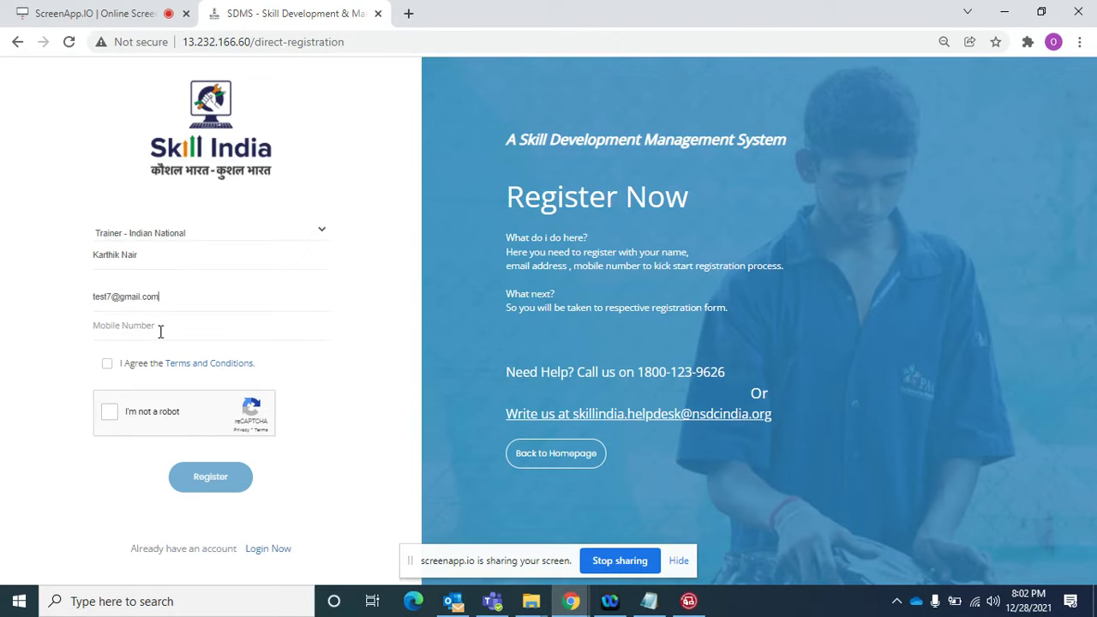
- Enter the applicant's mobile number and accept the terms and conditions
left_click(159, 332)
type("98765432")
left_click(107, 364)
left_click(107, 366)
- Submit the registration and enter the received e-mail and mobile OTPs
left_click(213, 485)
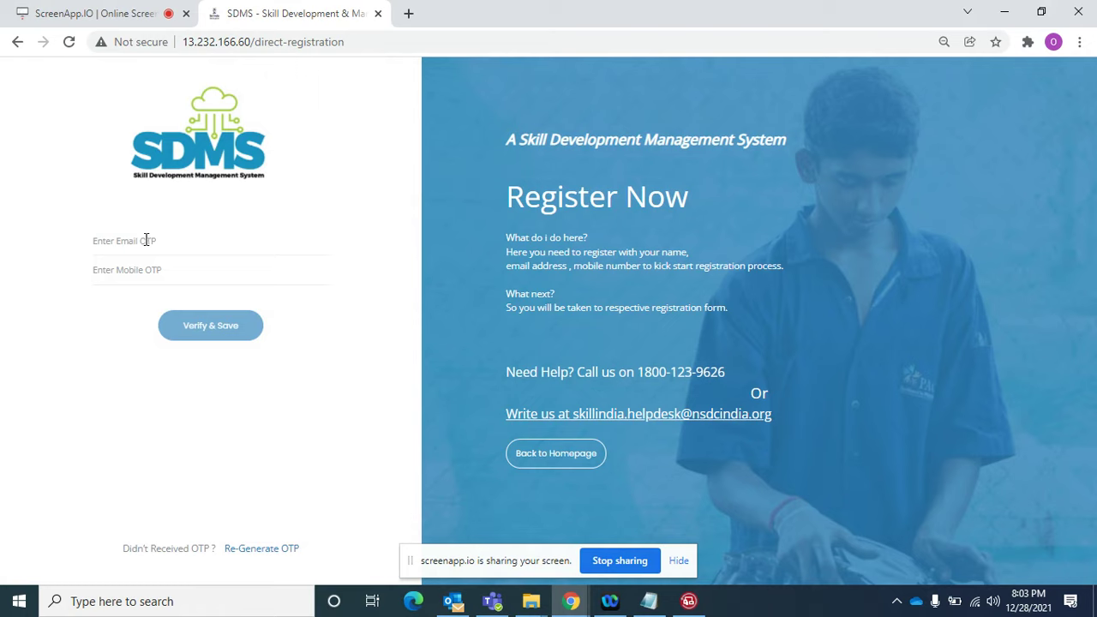
left_click(146, 240)
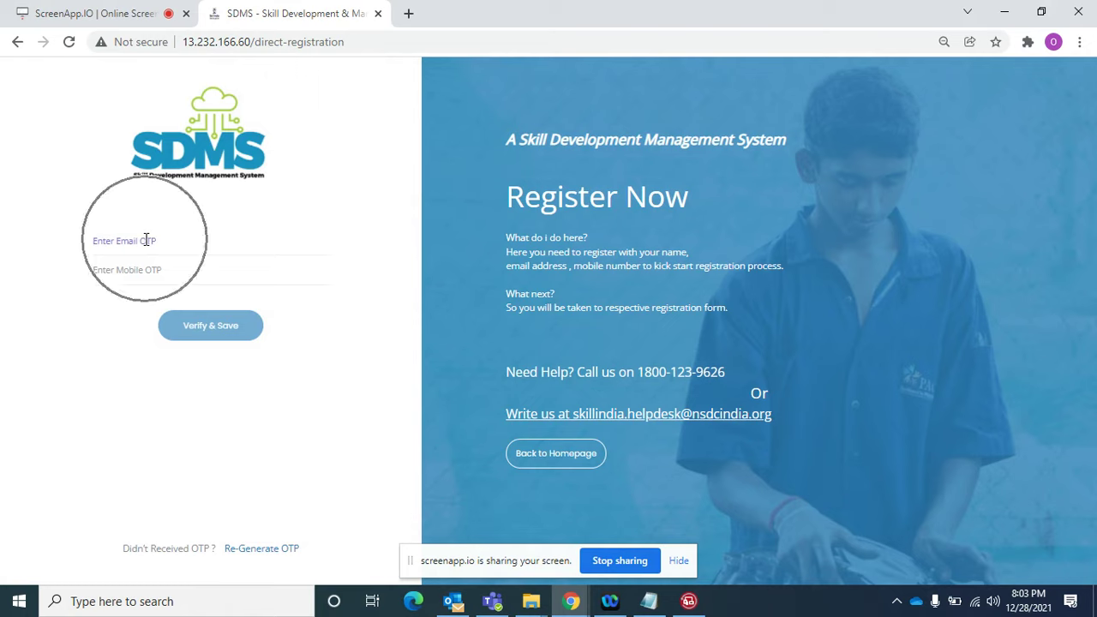
type("999999")
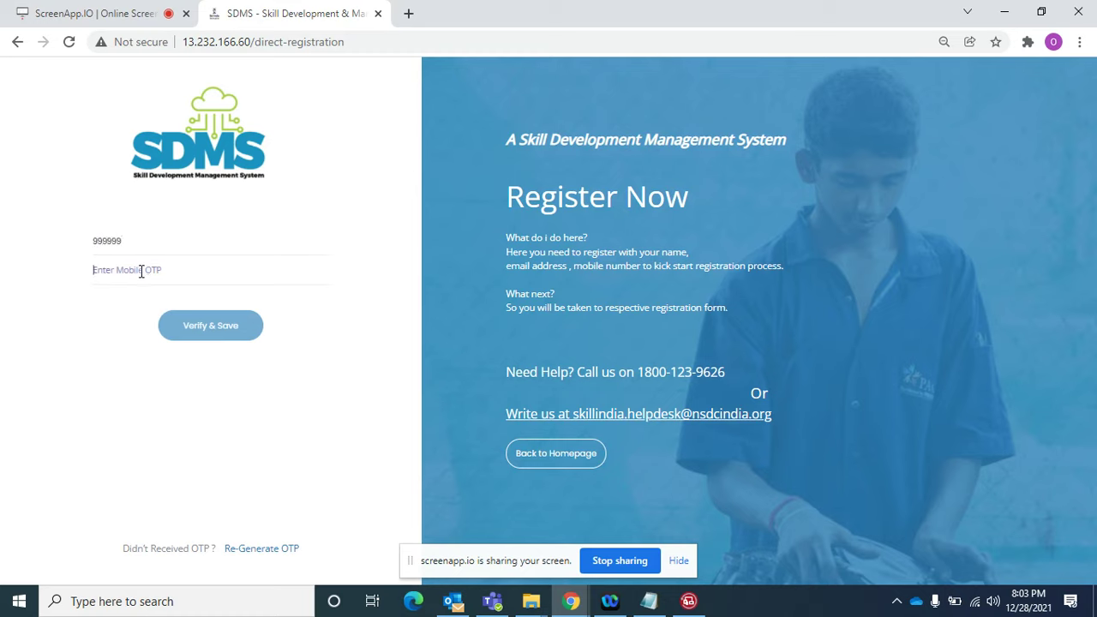
left_click(141, 271)
type("999999")
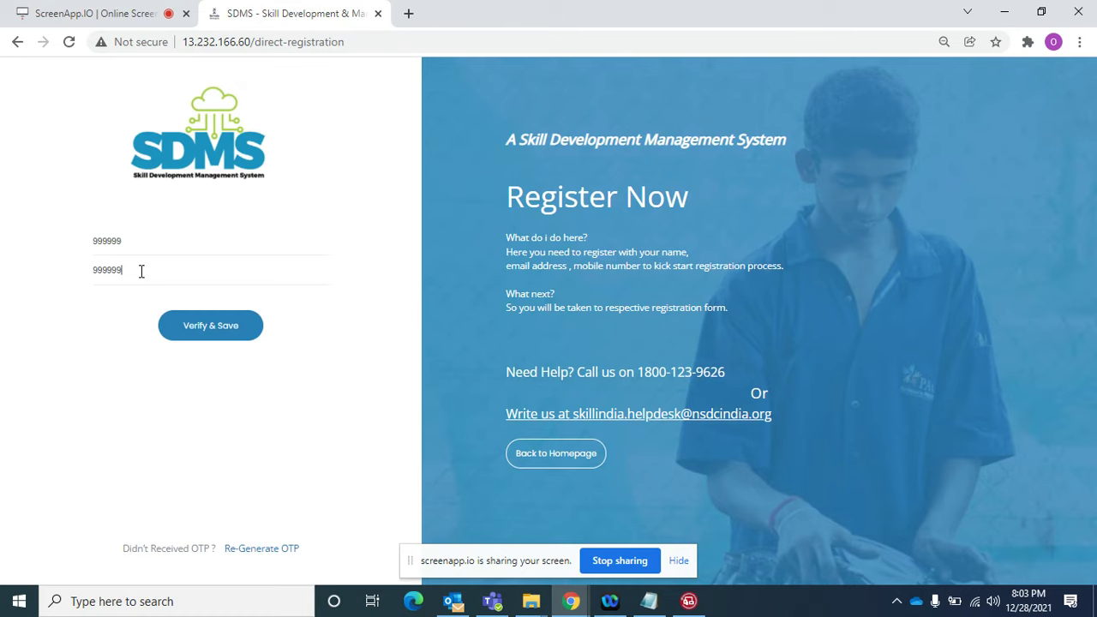
- Verify & Save both OTPs to complete the trainer registration
left_click(218, 339)
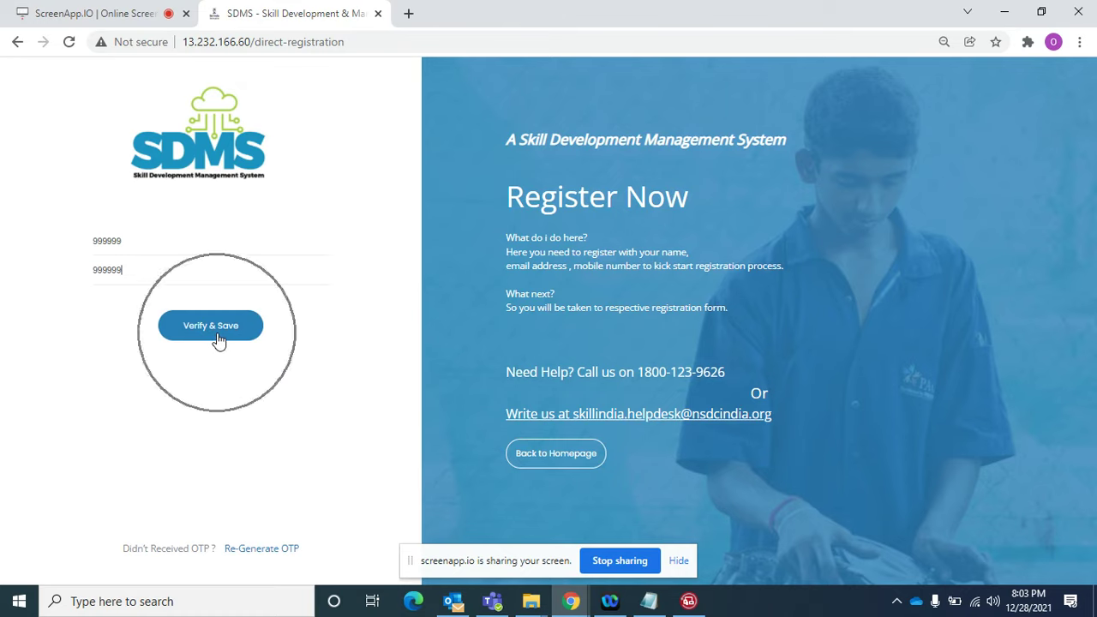
left_click(217, 339)
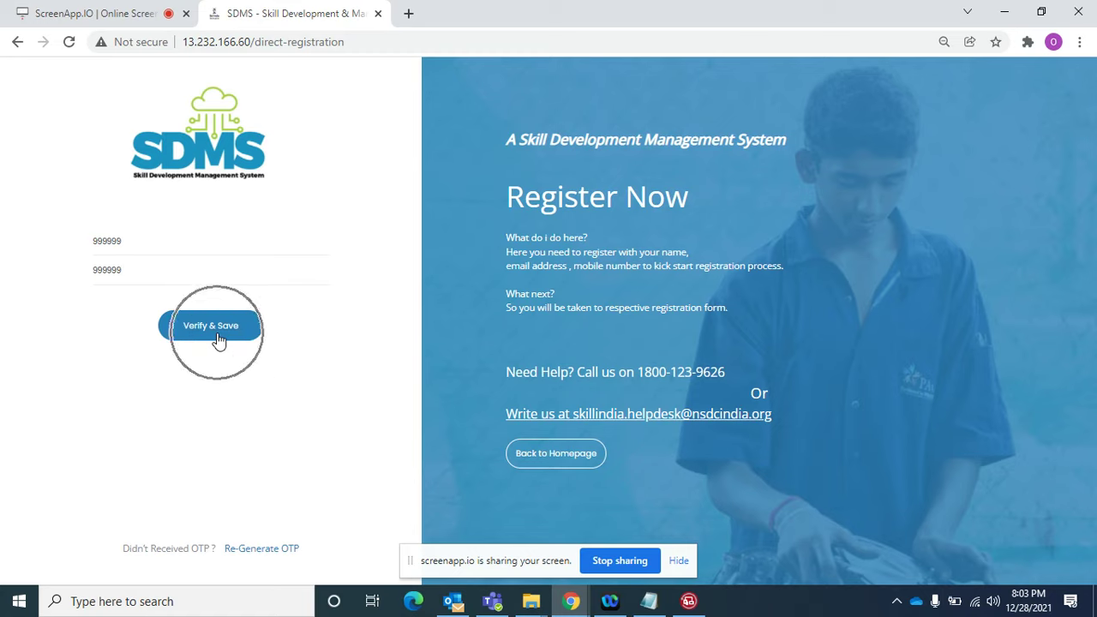
left_click(218, 340)
left_click(218, 339)
left_click(218, 340)
left_click(217, 339)
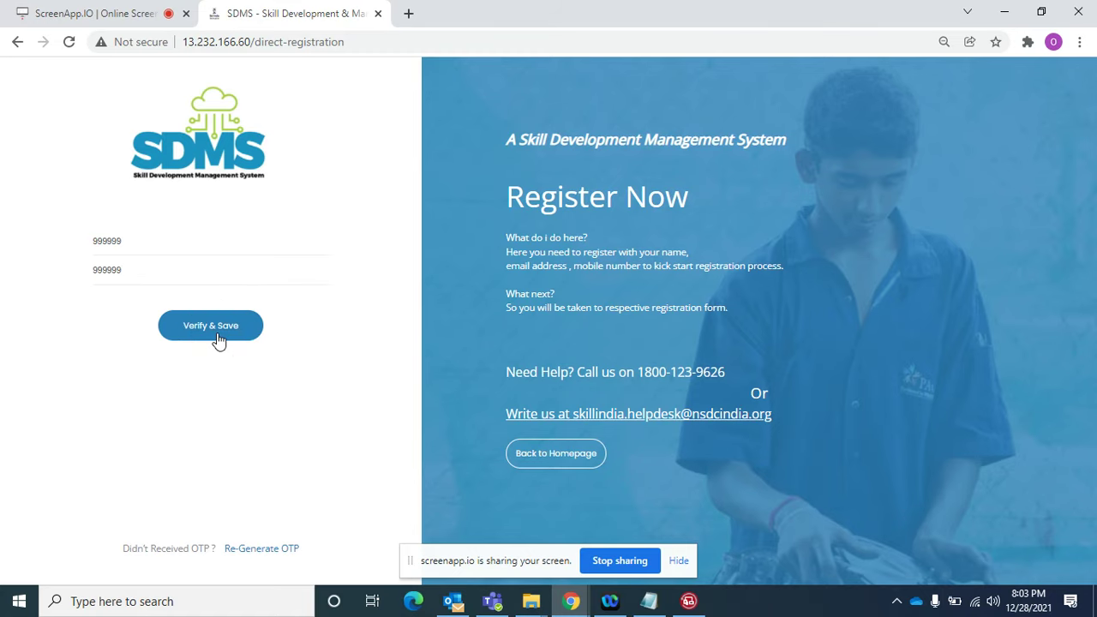
left_click(218, 340)
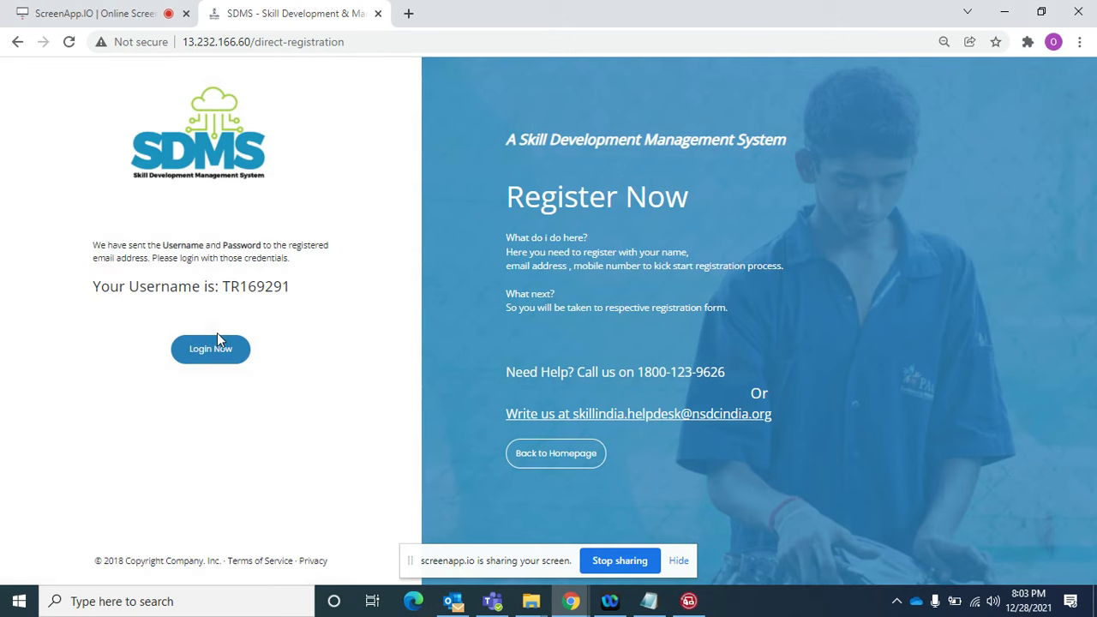
- Copy the issued trainer username from the confirmation page and go to the login page
left_click(231, 289)
left_click_drag(225, 286, 291, 288)
key("ctrl+c")
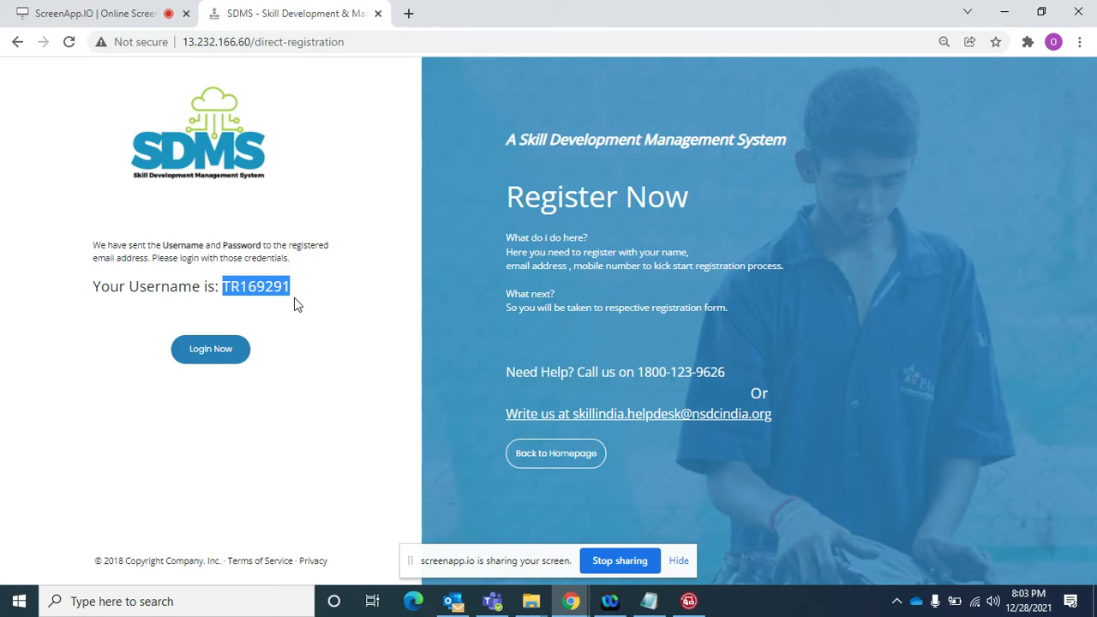
left_click(211, 358)
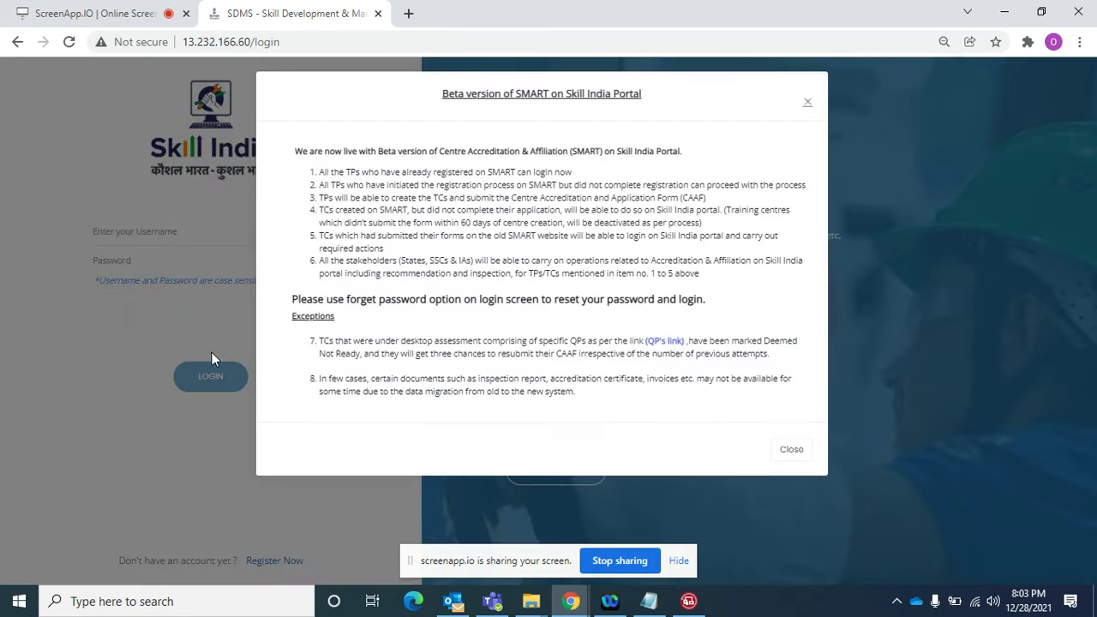
- Dismiss the Beta SMART notice and log in with the pasted username and e-mailed password
left_click(780, 459)
left_click(117, 231)
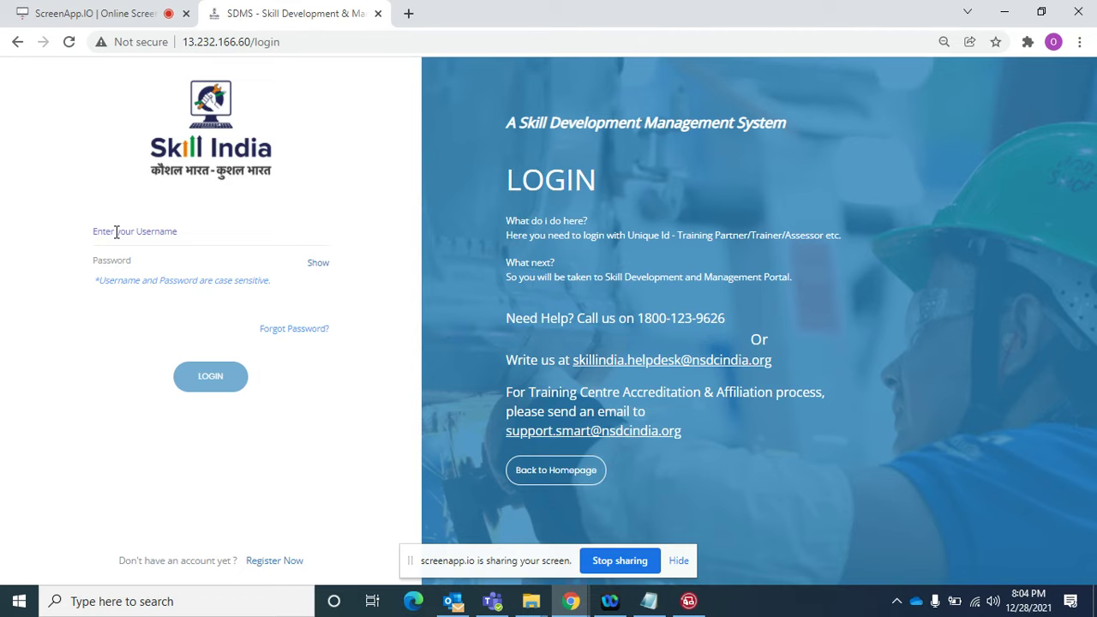
left_click(137, 259)
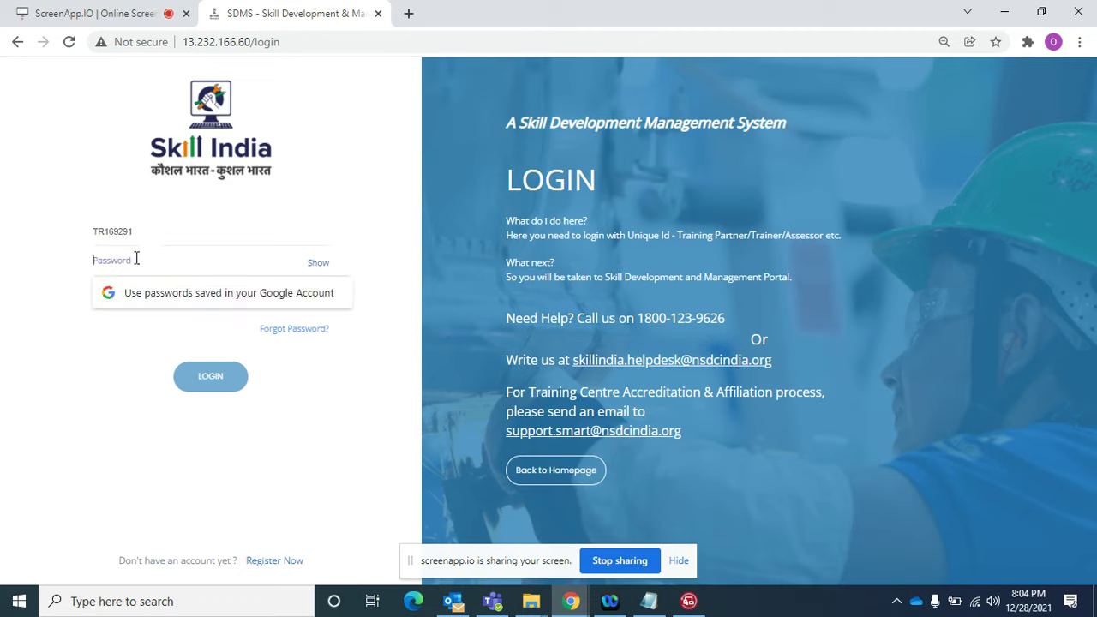
type("•••")
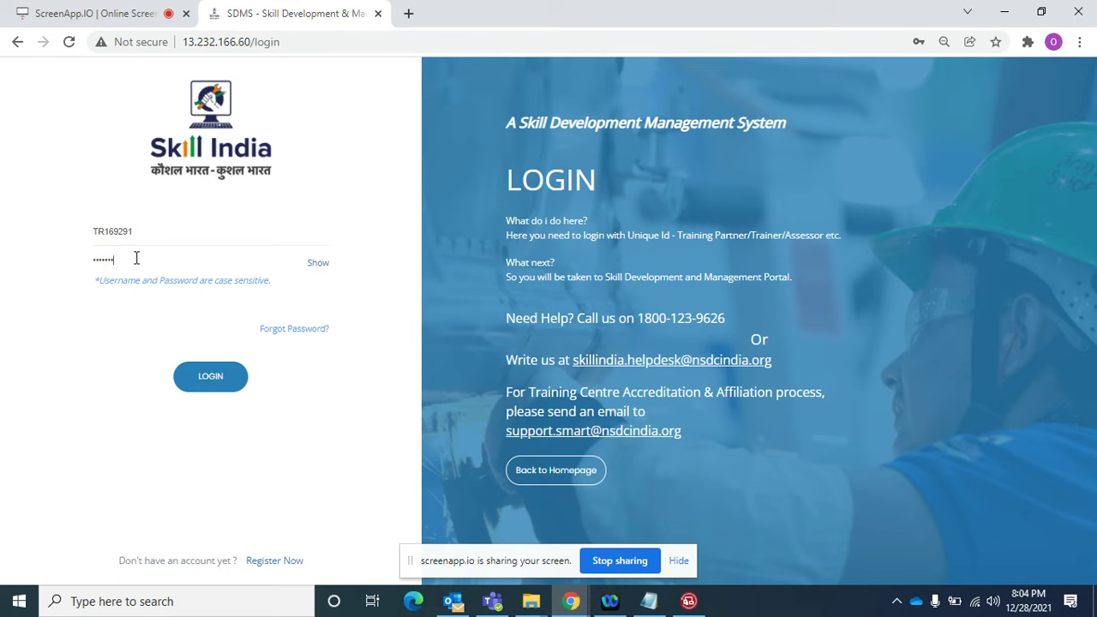
left_click(197, 388)
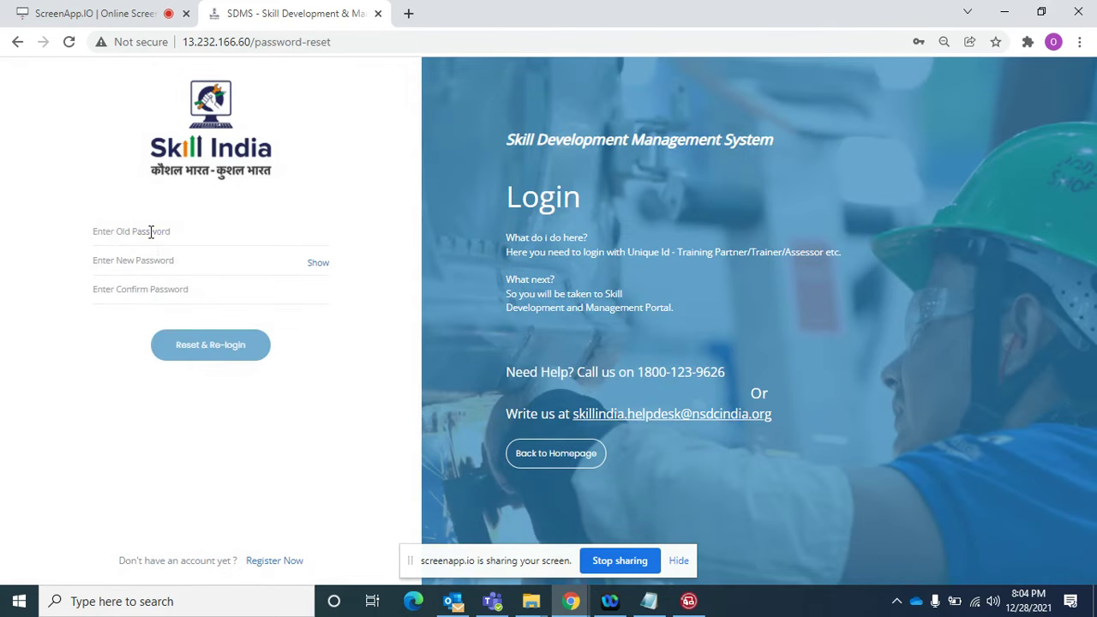
left_click(151, 232)
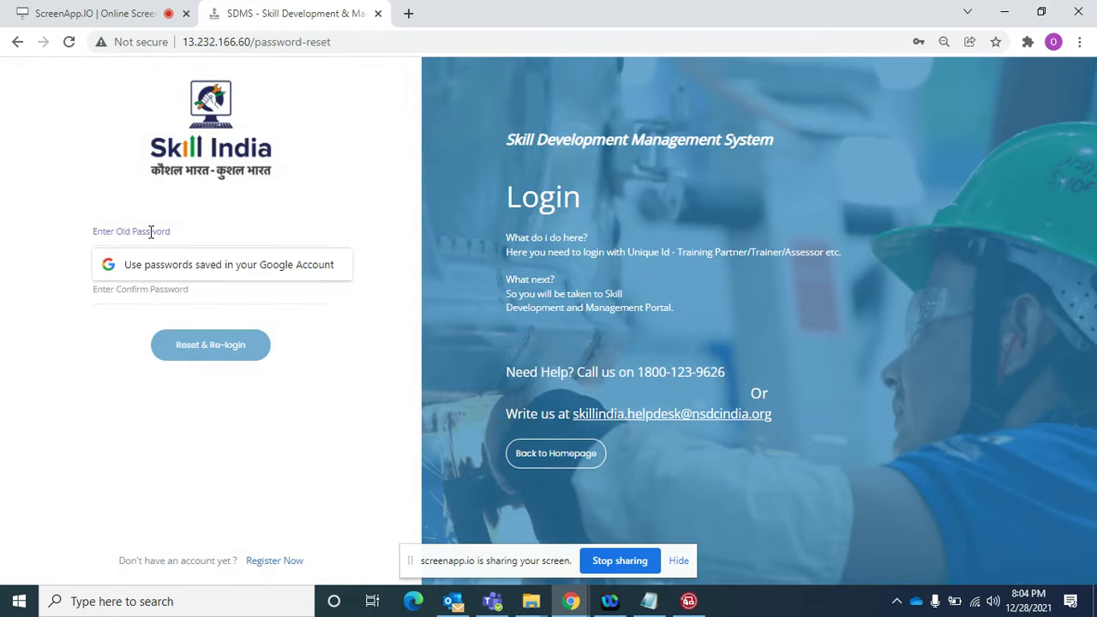
- Reset the password with the old and a confirmed new password, then acknowledge the update
type("***")
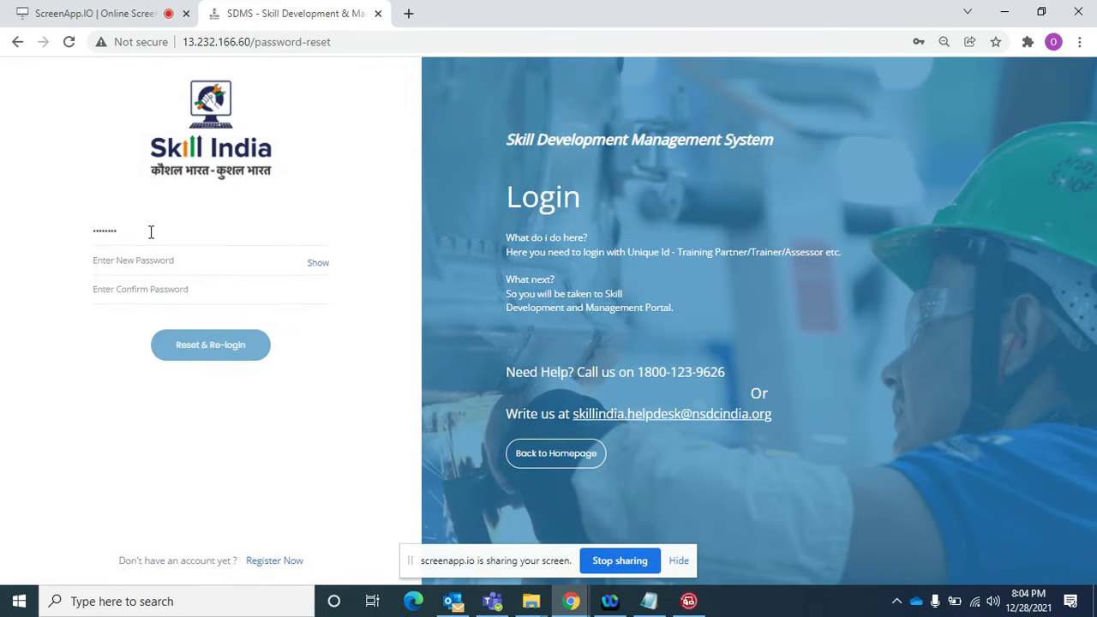
left_click(142, 262)
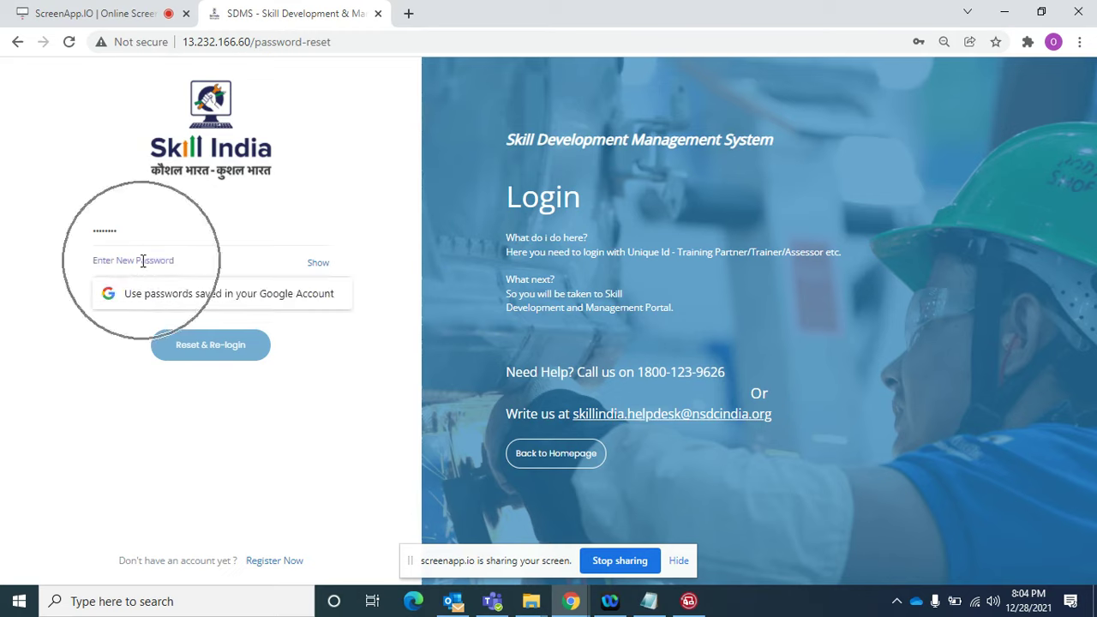
type("*")
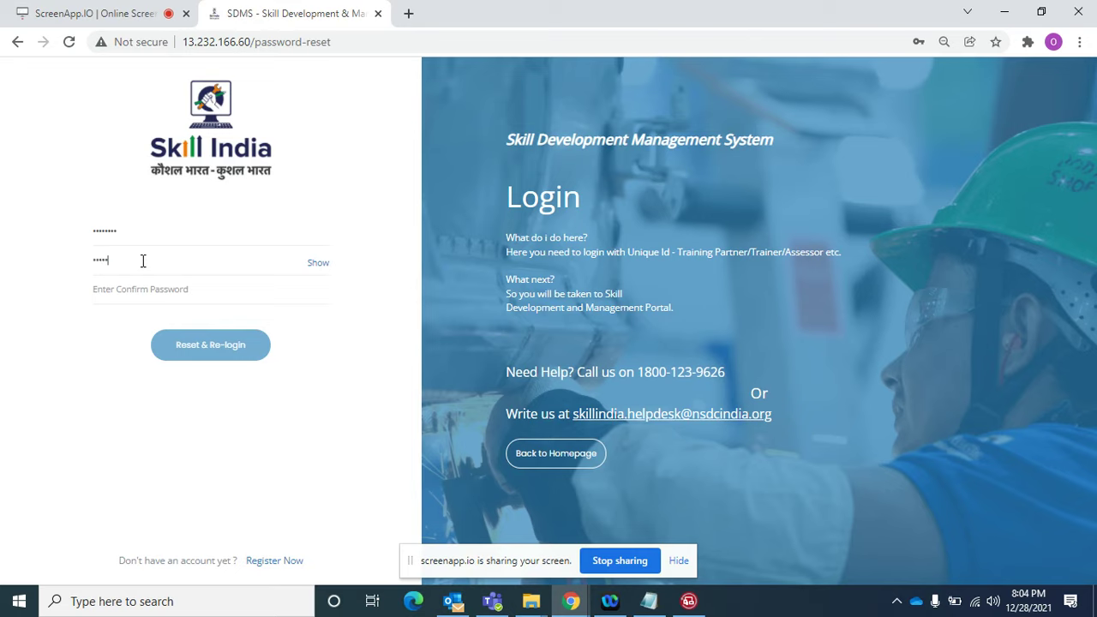
type("*")
key("BackSpace")
key("BackSpace")
type("***")
left_click(149, 296)
type("***********")
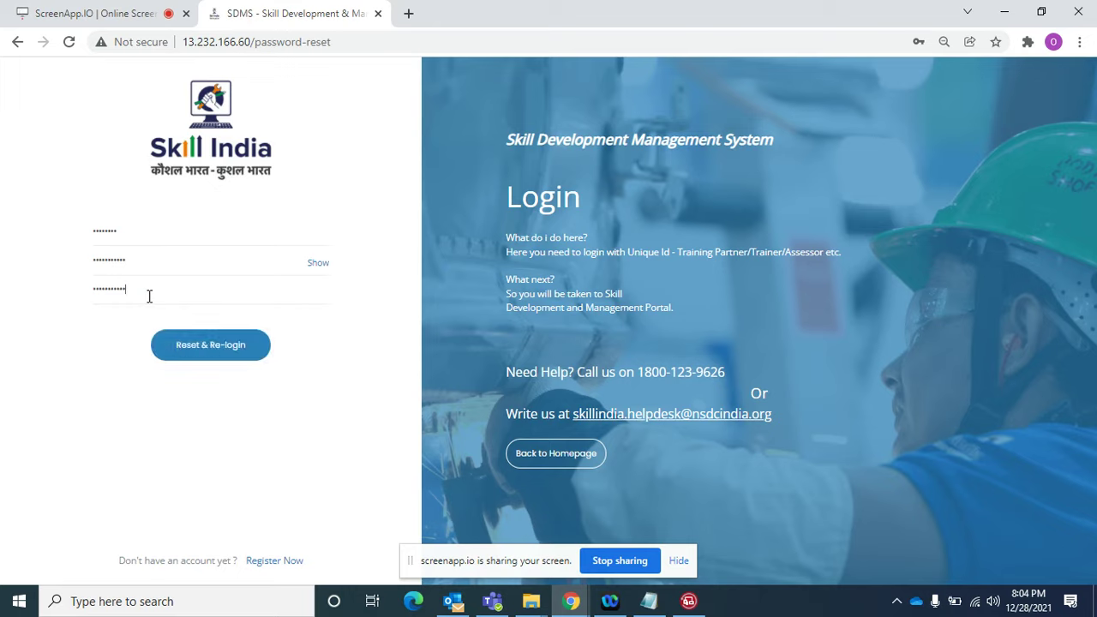
left_click(209, 362)
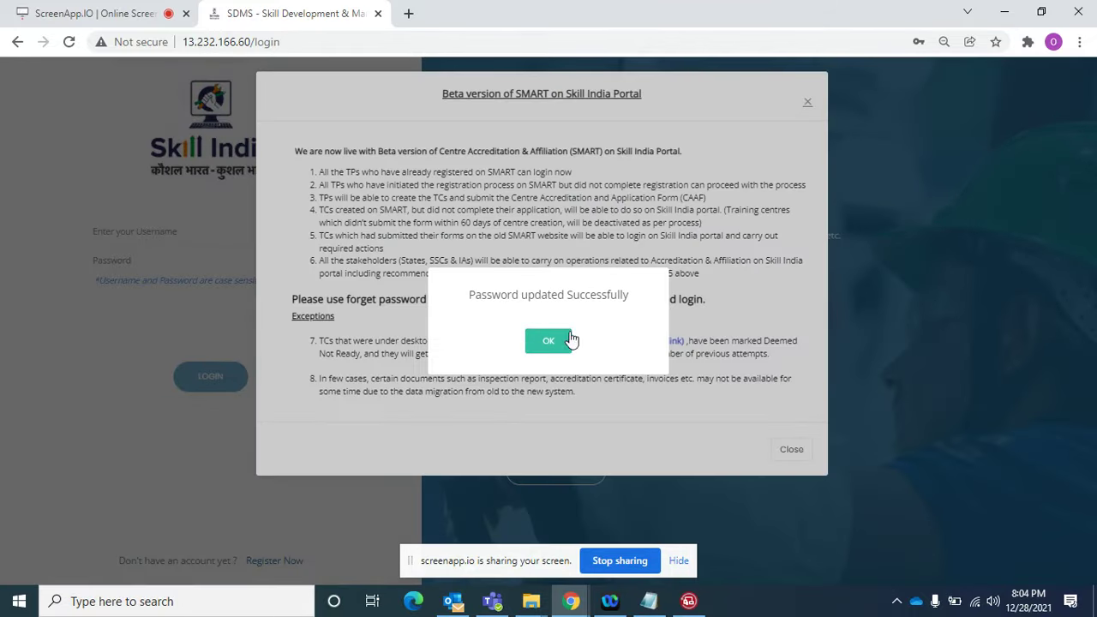
left_click(570, 340)
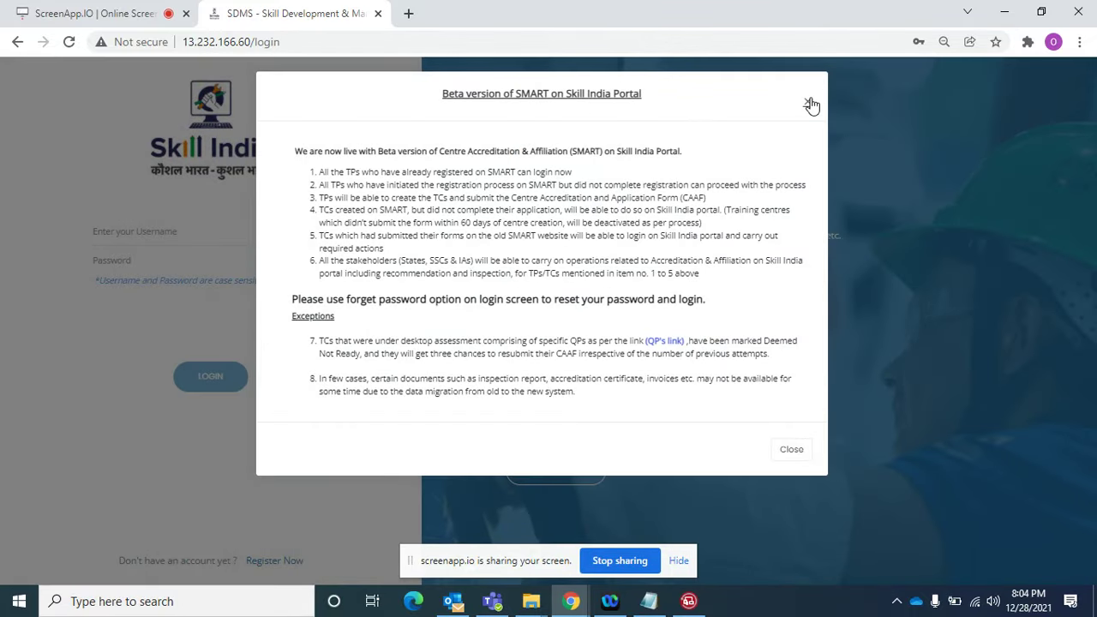
- Close the Beta SMART notice and log in with the pasted username and new password
left_click(793, 451)
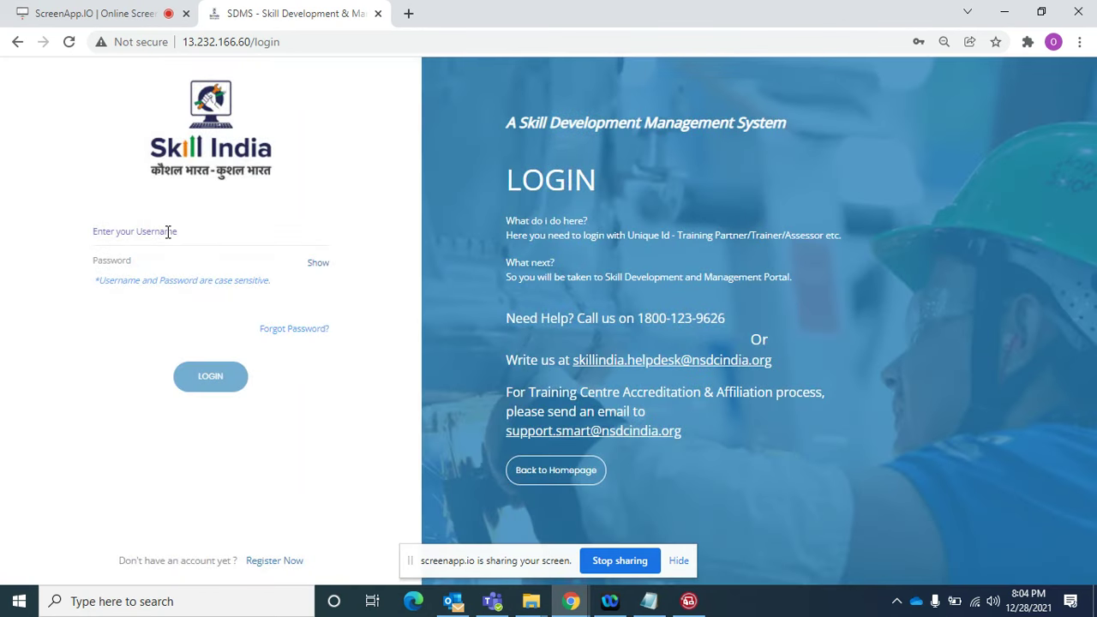
key("ctrl+v")
left_click(139, 259)
type("*")
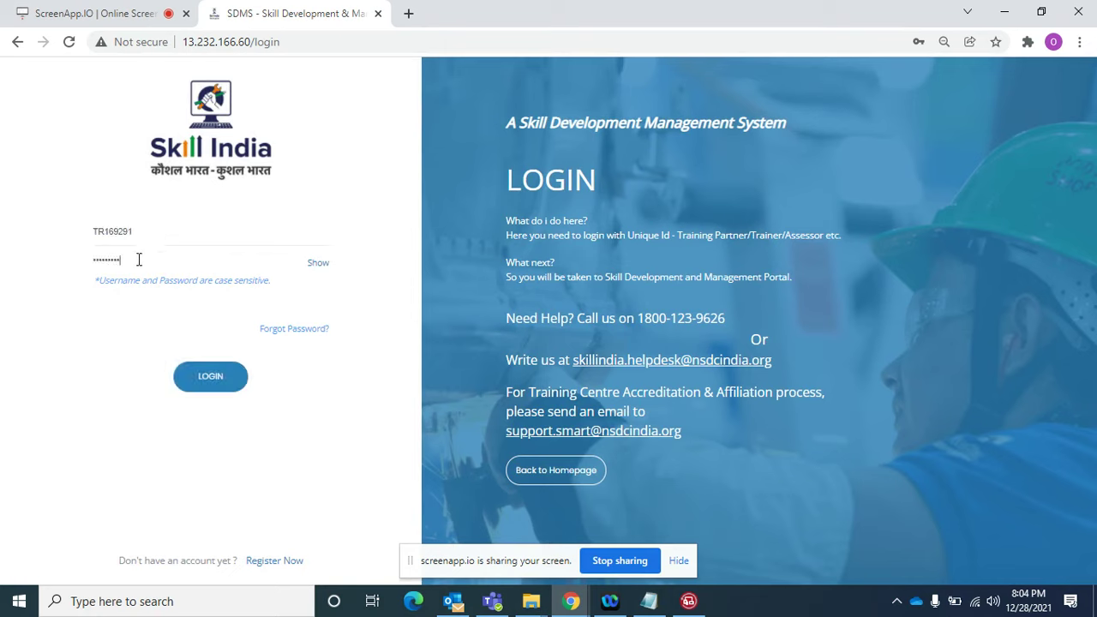
left_click(220, 377)
left_click(220, 378)
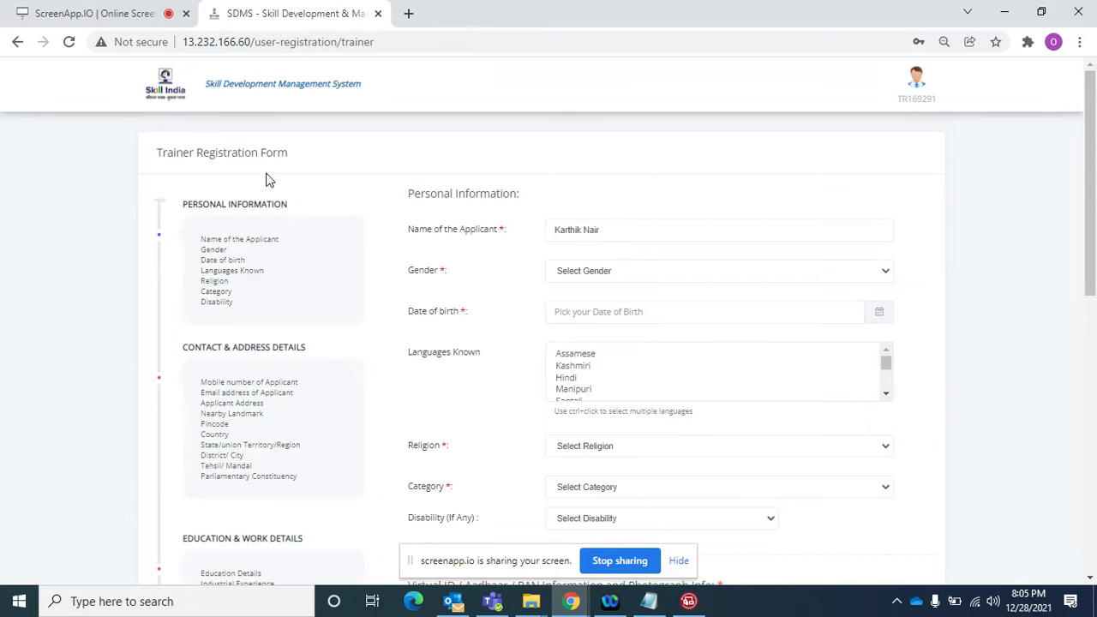
- Set the gender to Male
left_click_drag(294, 155, 126, 165)
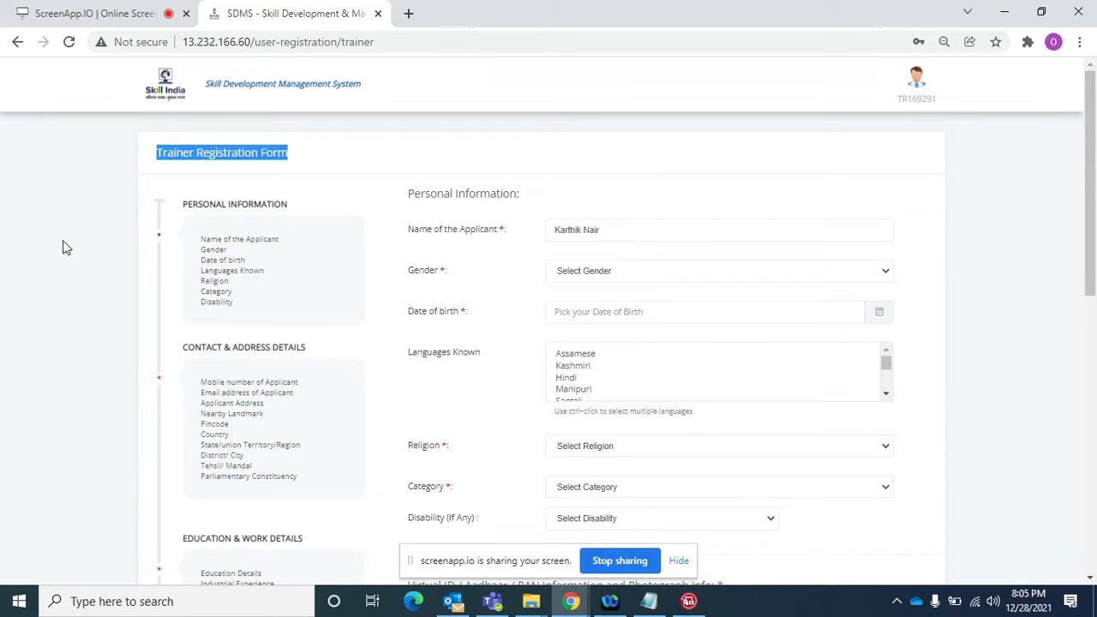
left_click(61, 266)
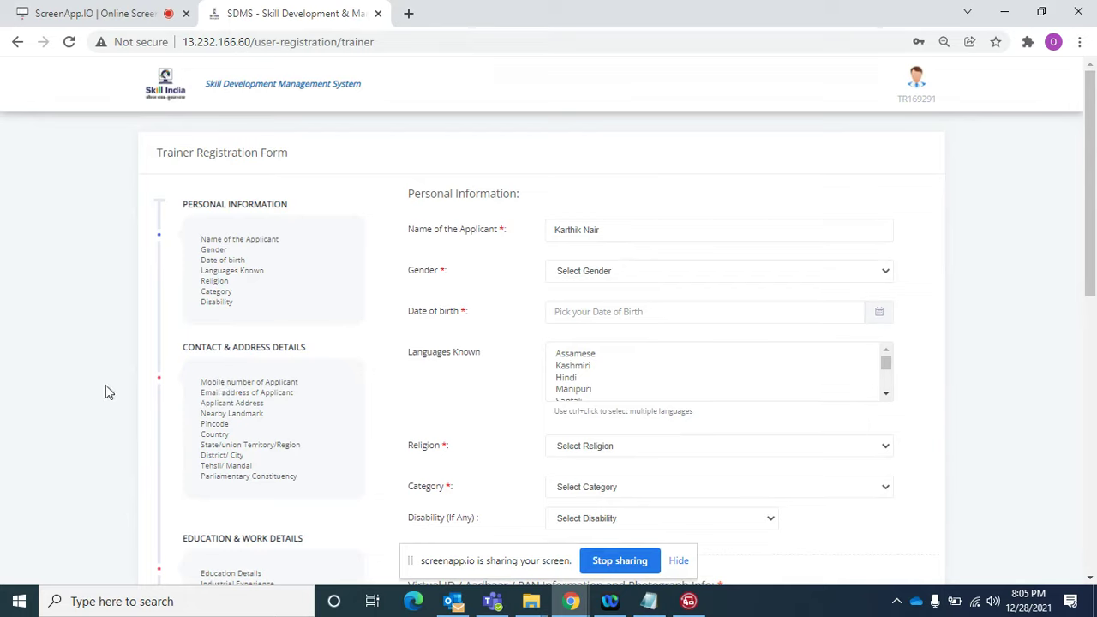
left_click(620, 275)
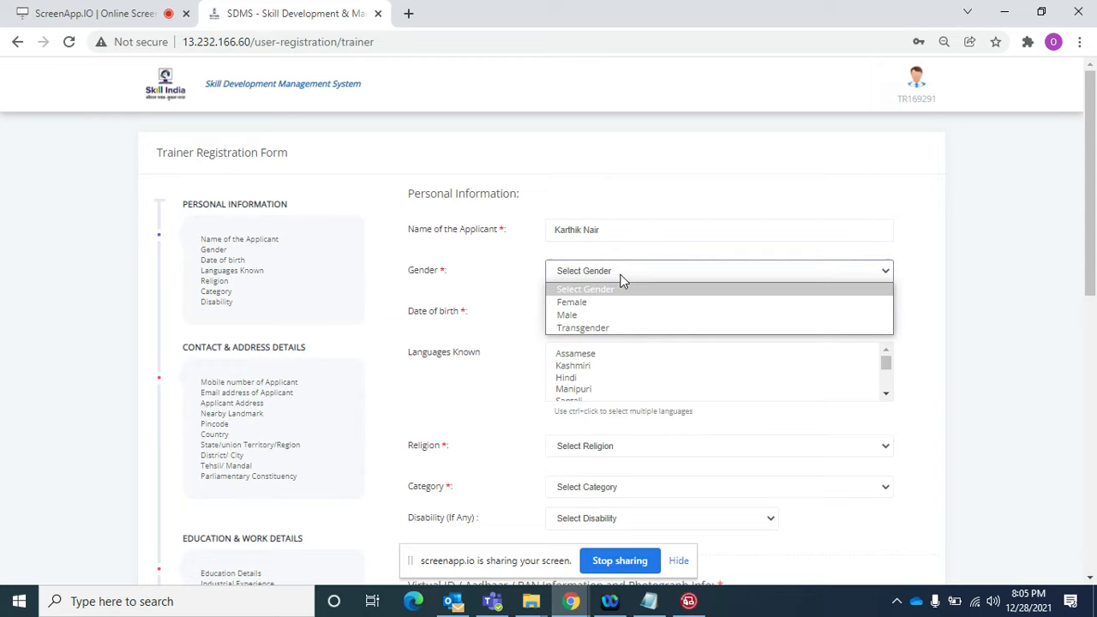
left_click(600, 314)
- Set the date of birth to 05/05/1993 using the calendar
left_click(595, 314)
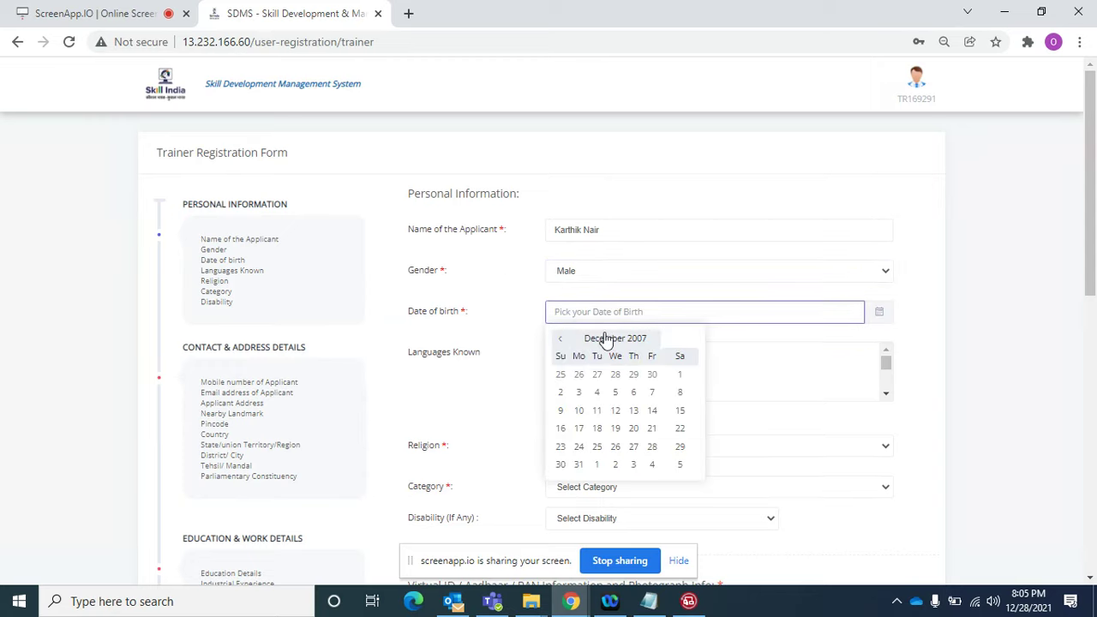
left_click(606, 342)
left_click(561, 339)
left_click(560, 340)
left_click(561, 339)
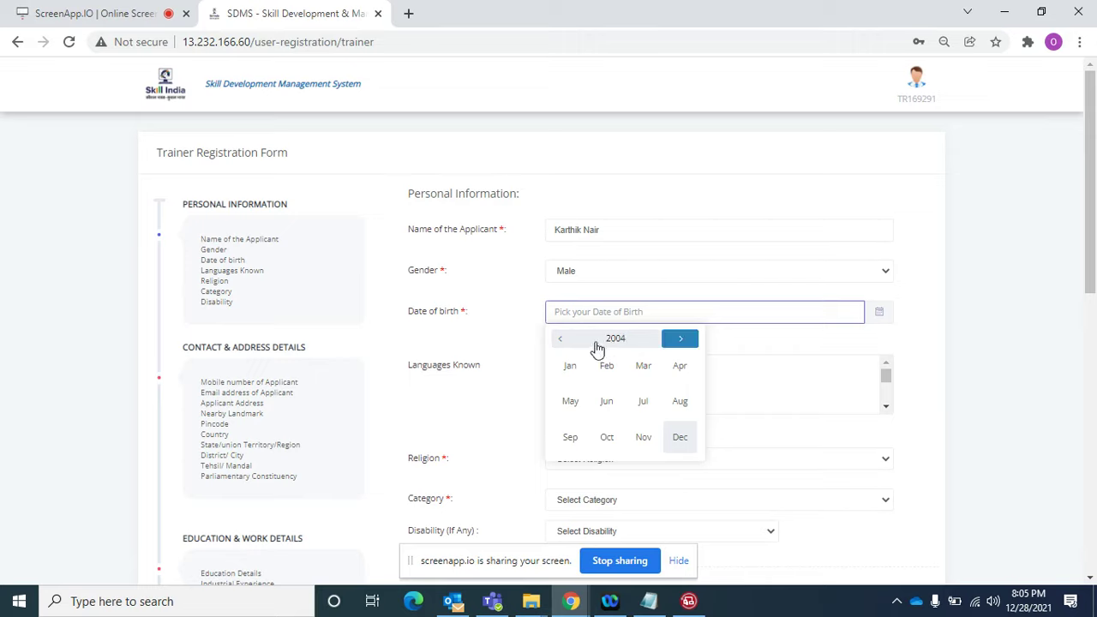
left_click(598, 347)
left_click(558, 346)
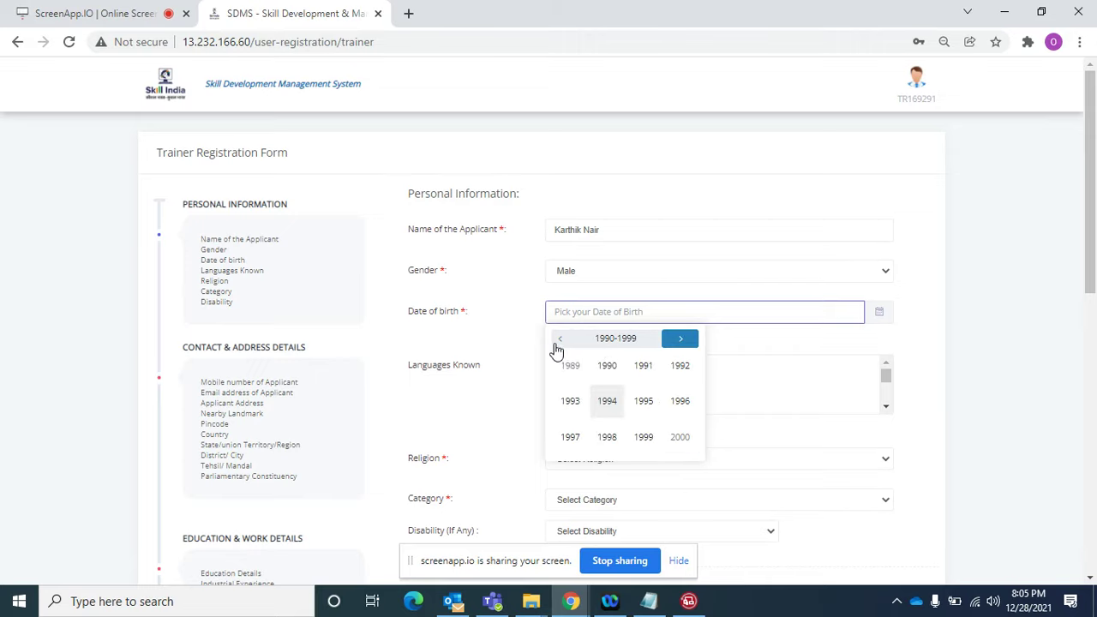
left_click(573, 403)
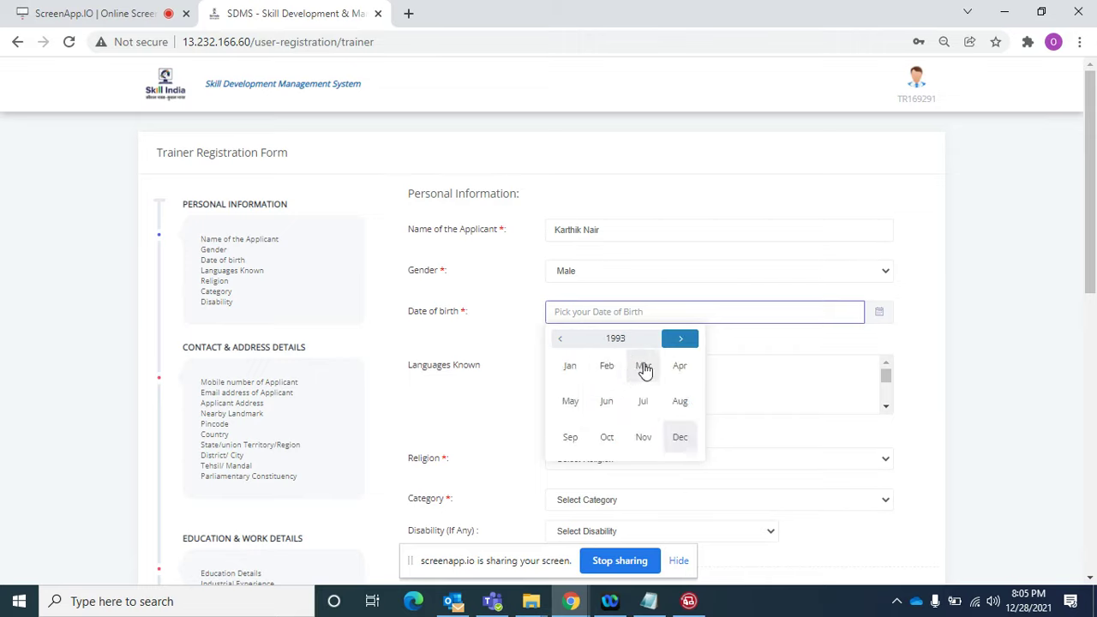
left_click(572, 405)
left_click(618, 393)
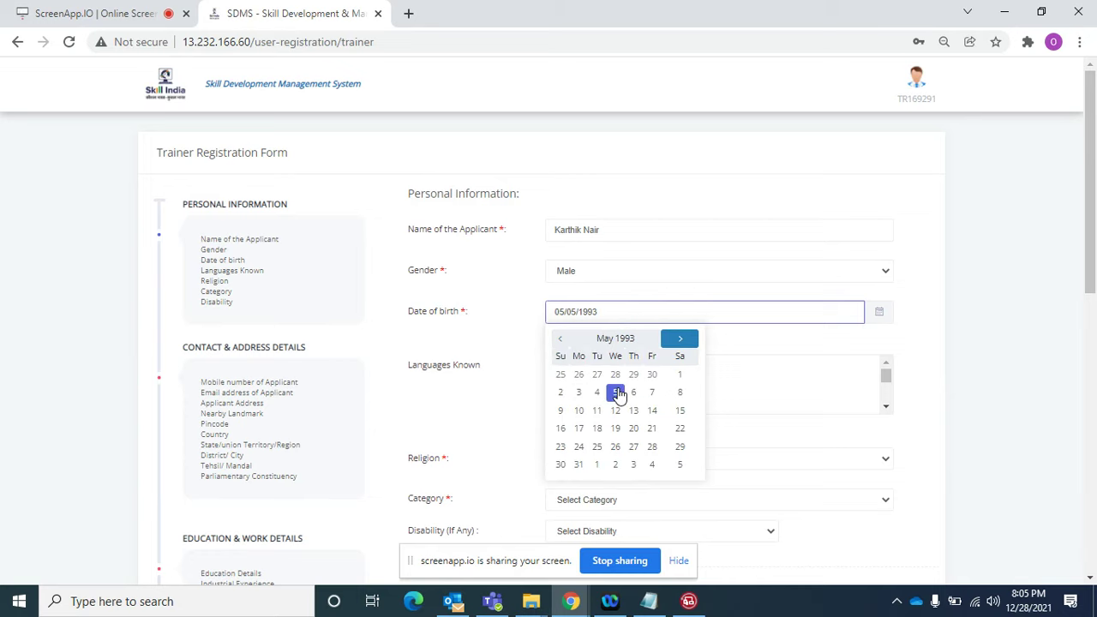
left_click(500, 340)
- Mark Hindi as known language and choose Hinduism, General category and disability None
scroll(499, 338, "down", 1)
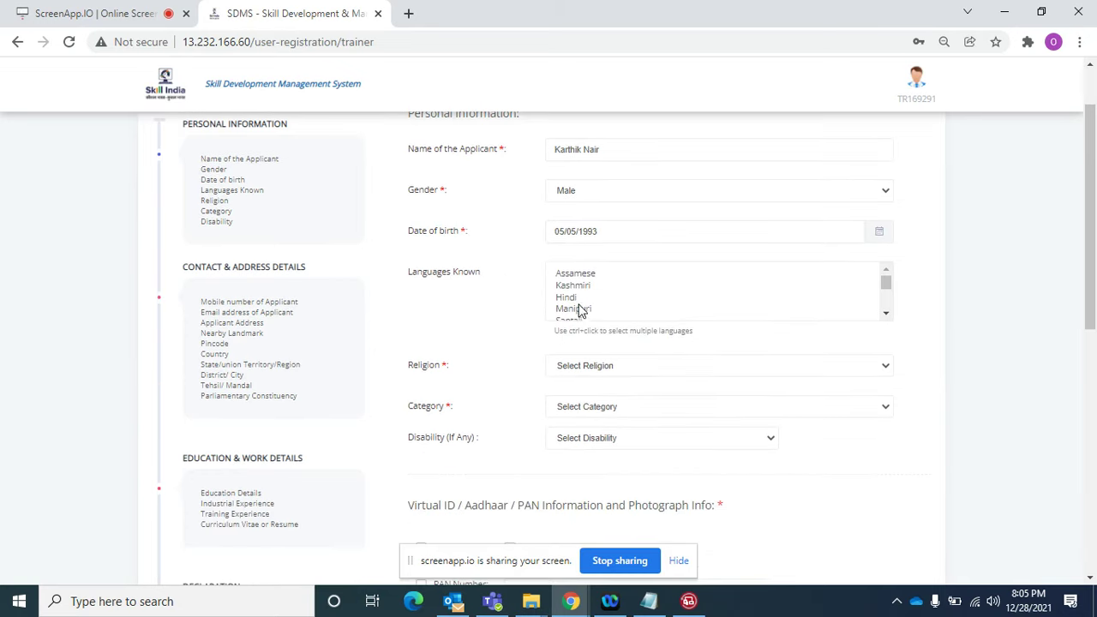
left_click(576, 299)
left_click(588, 365)
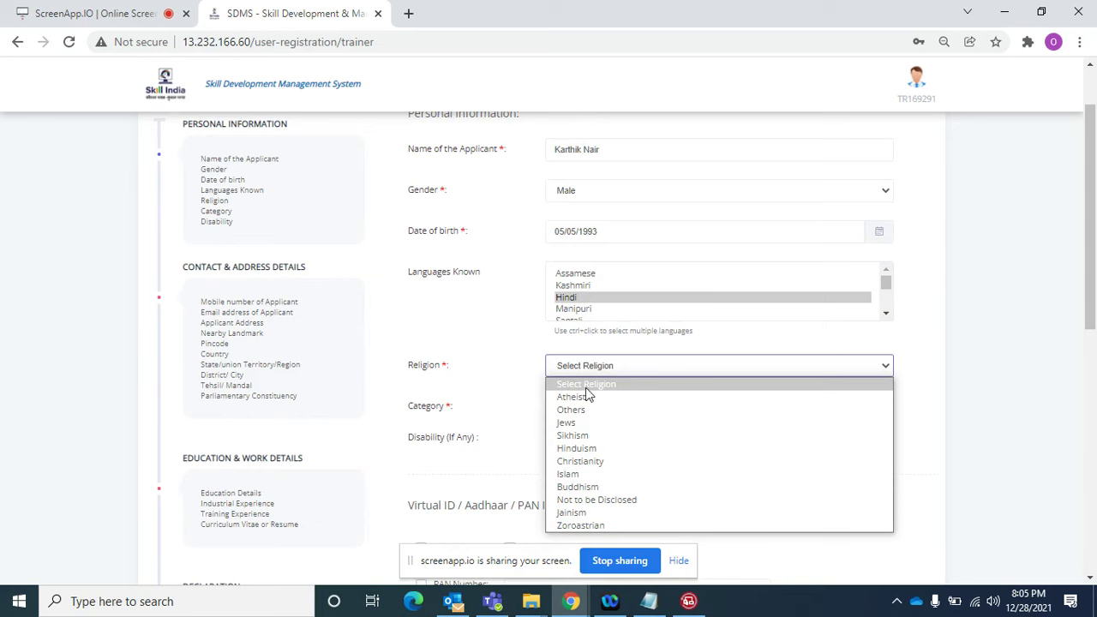
left_click(586, 448)
scroll(606, 332, "down", 1)
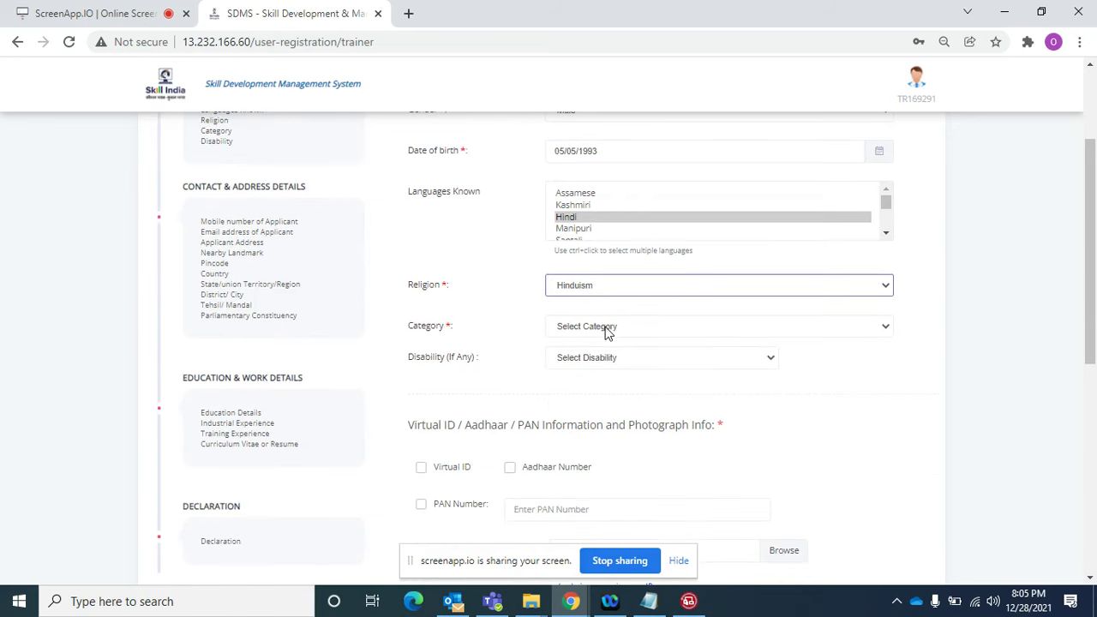
left_click(606, 333)
left_click(601, 404)
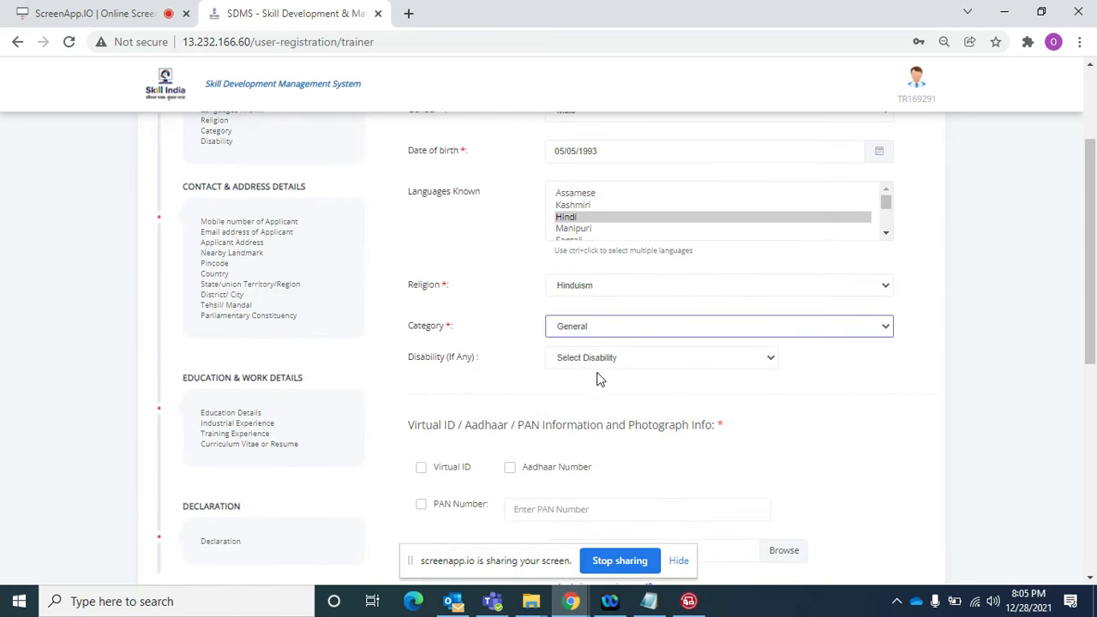
left_click(580, 358)
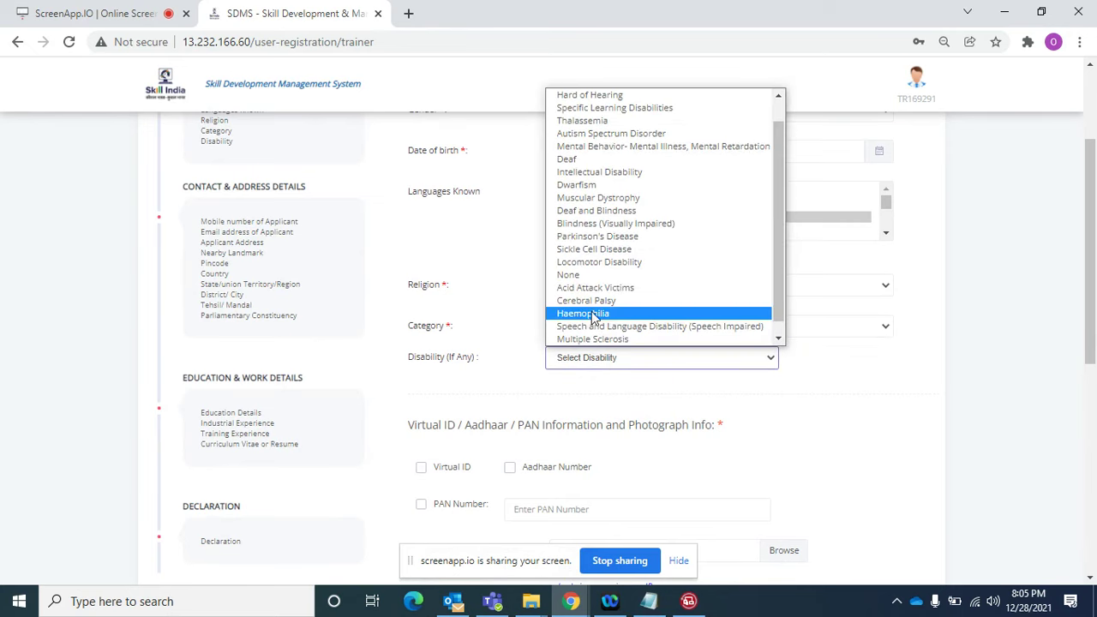
left_click(583, 274)
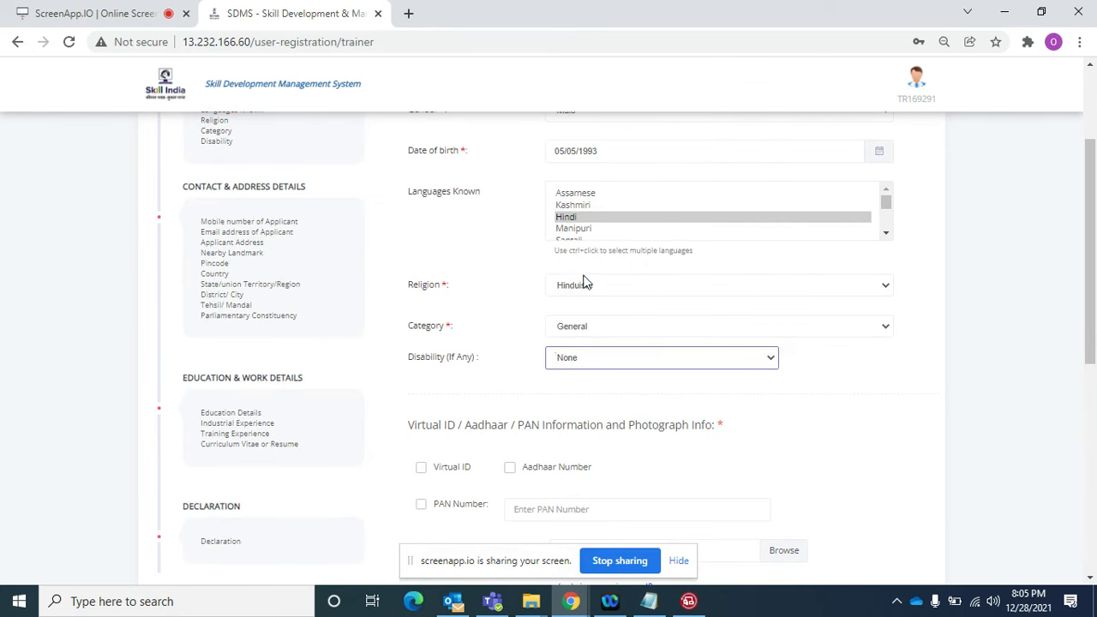
scroll(583, 295, "down", 2)
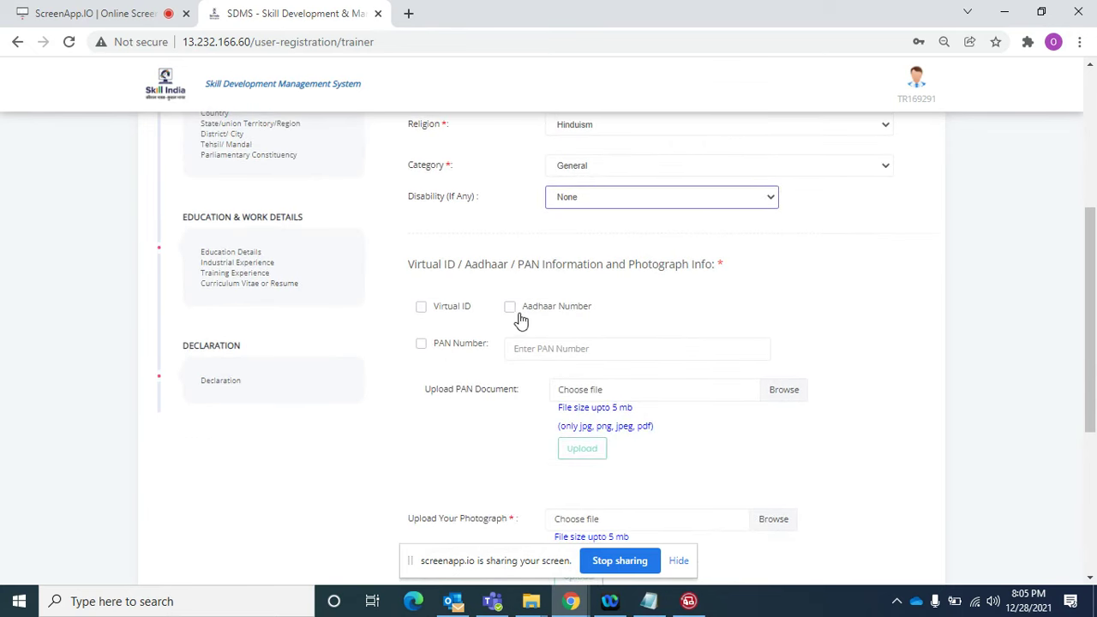
- Tick Aadhaar Number, enter the Aadhaar number and verify it
left_click_drag(414, 264, 697, 290)
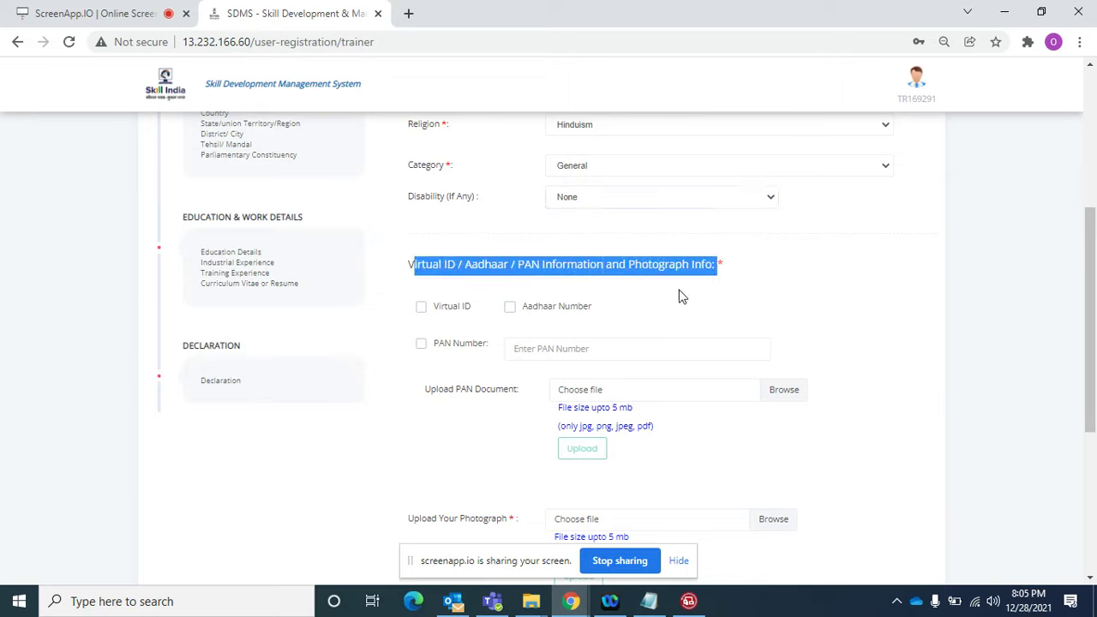
left_click(697, 289)
left_click(509, 307)
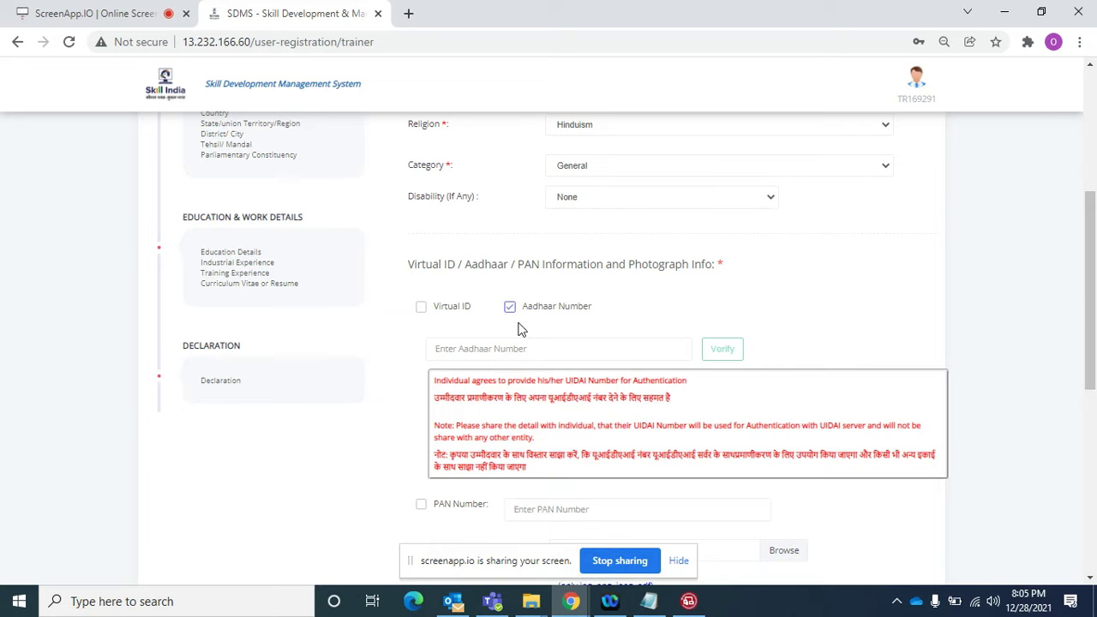
left_click(521, 351)
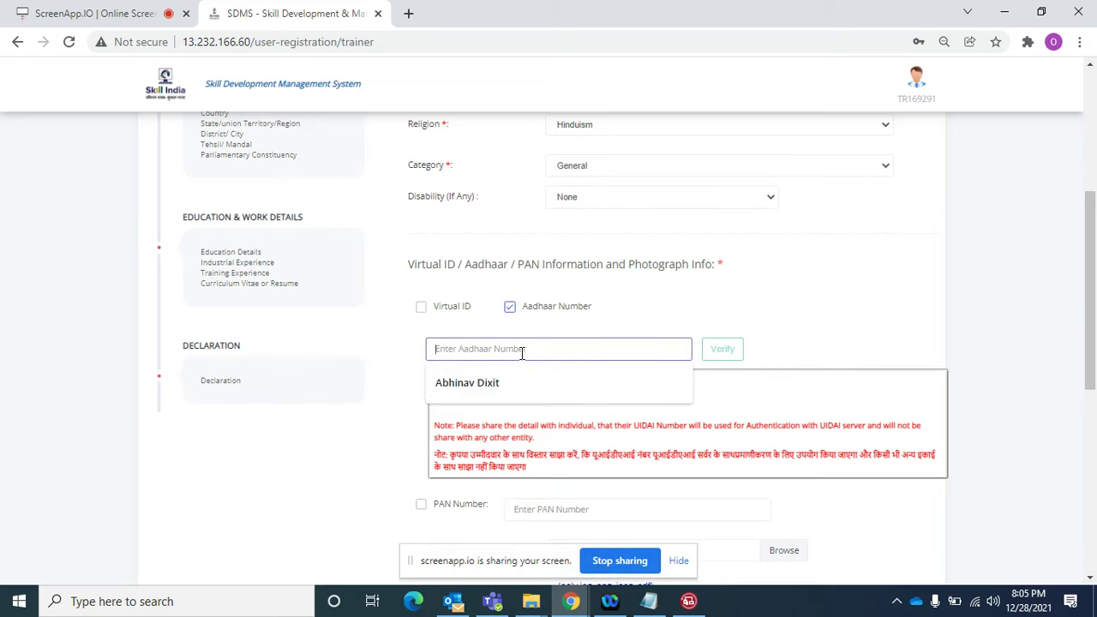
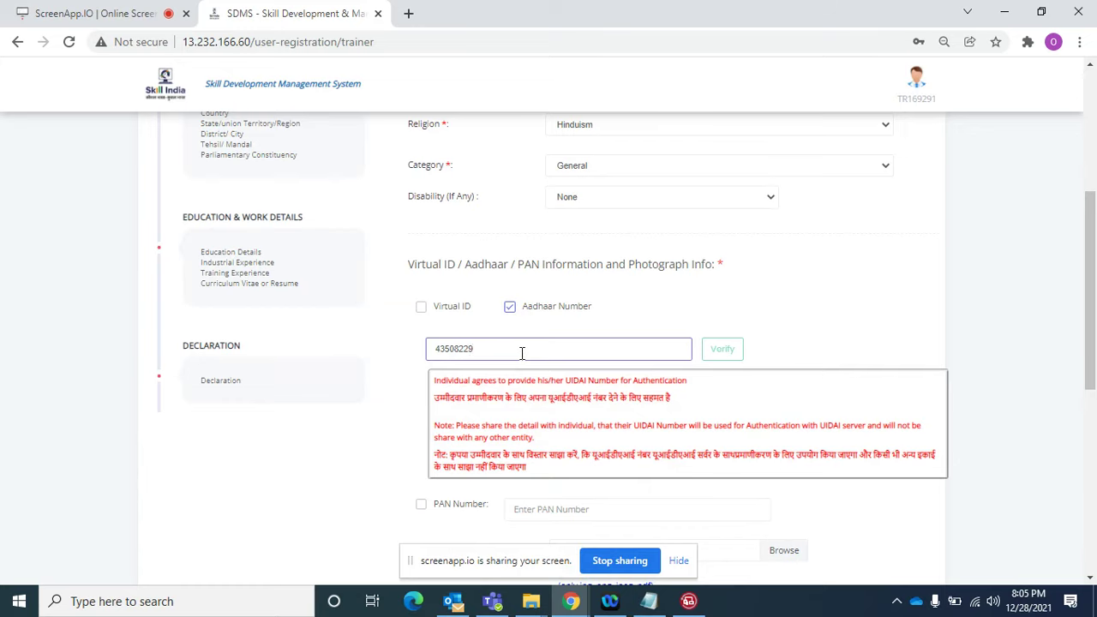
left_click(724, 351)
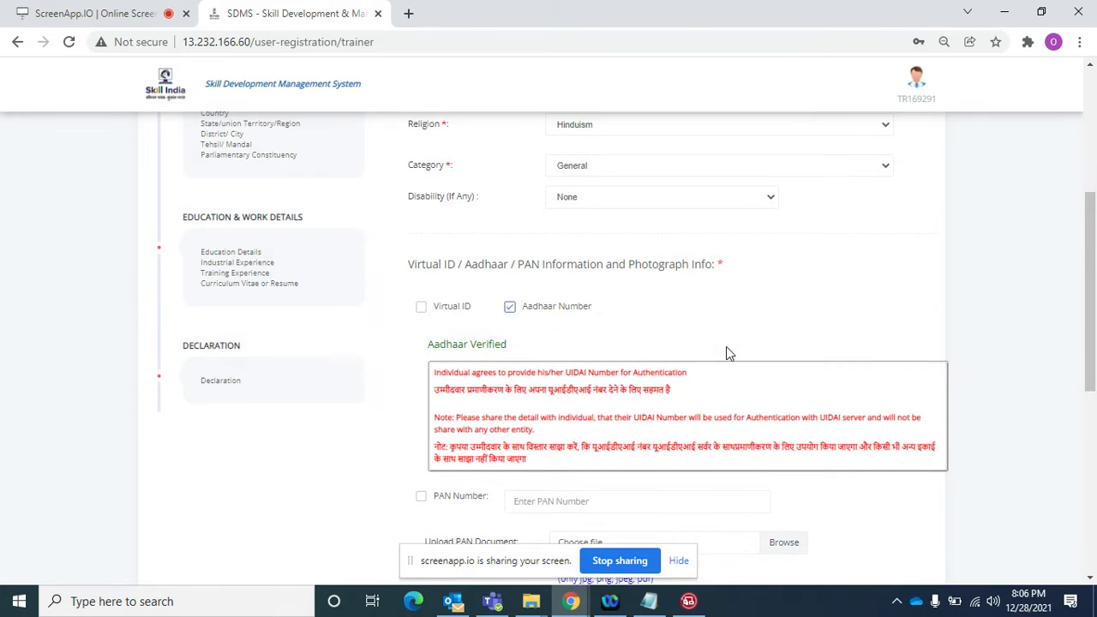
- Start choosing an image file for the photograph
scroll(726, 346, "down", 1)
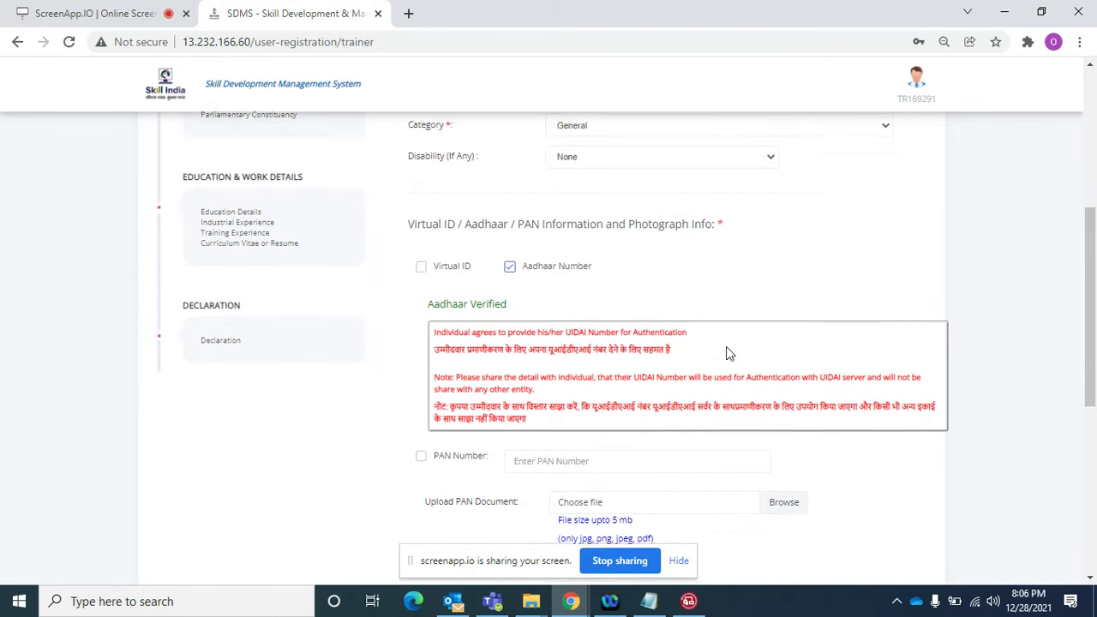
scroll(726, 346, "down", 2)
scroll(726, 346, "down", 2)
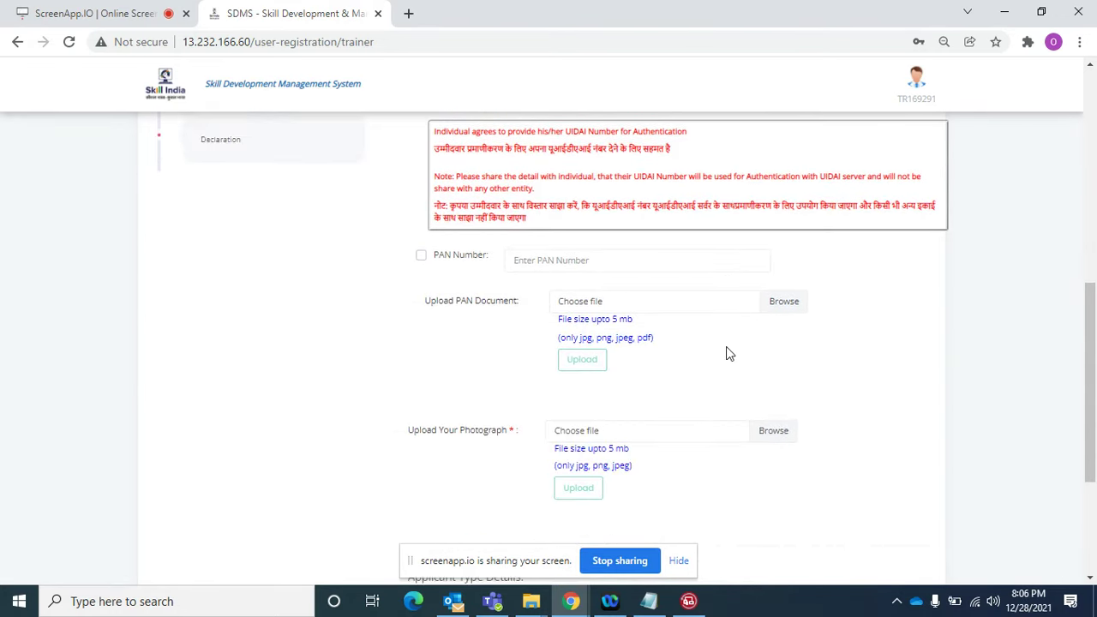
left_click(712, 364)
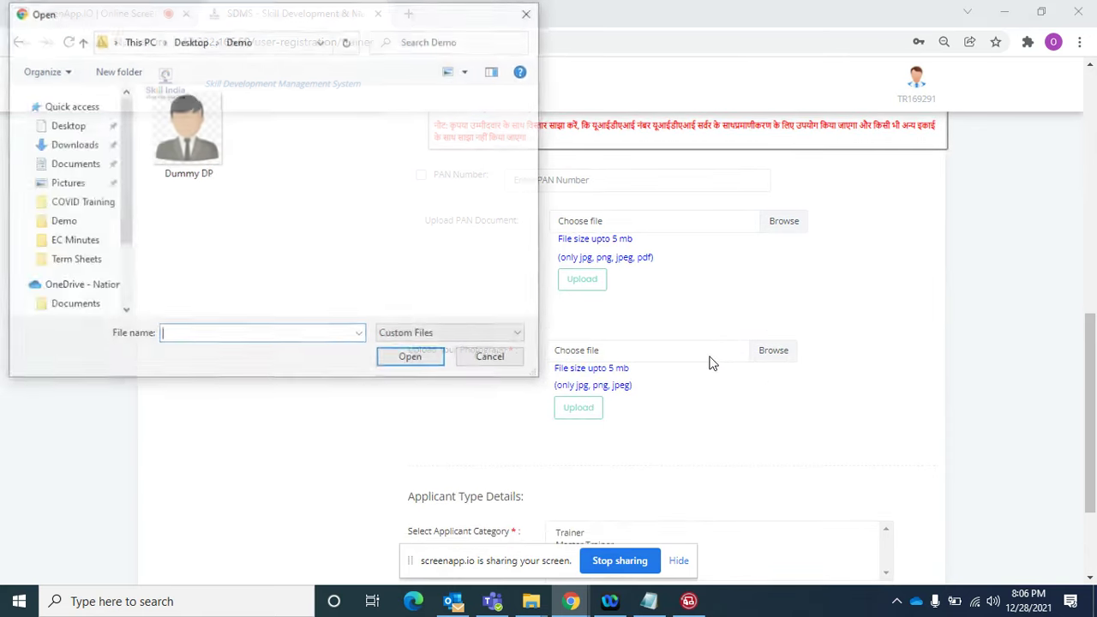
- Upload Dummy DP.jpg as the applicant's photograph
left_click(191, 148)
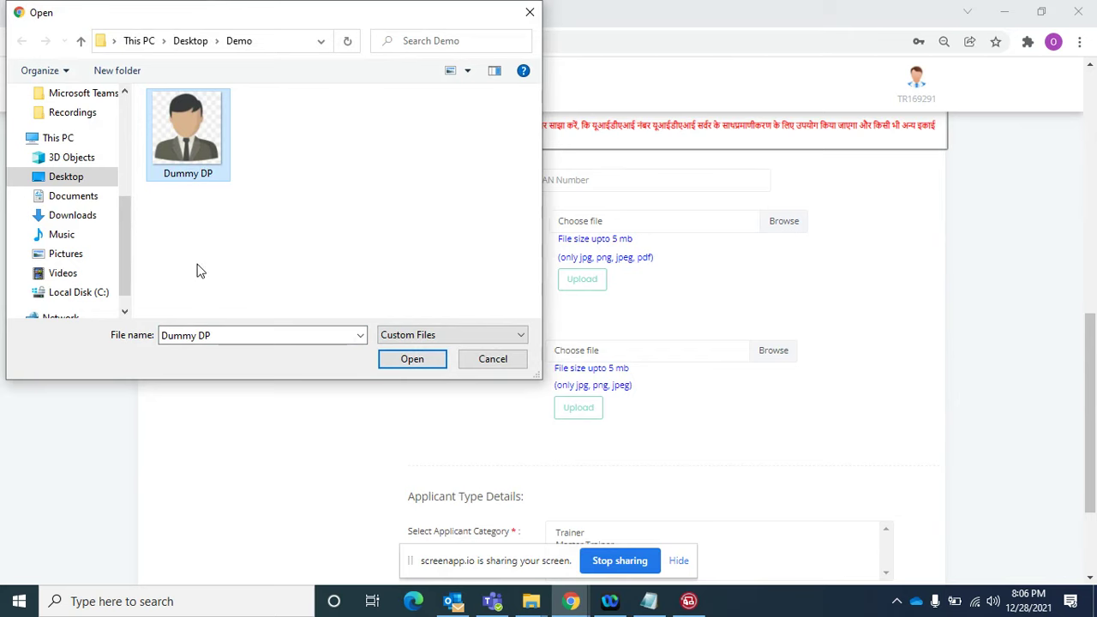
left_click(430, 361)
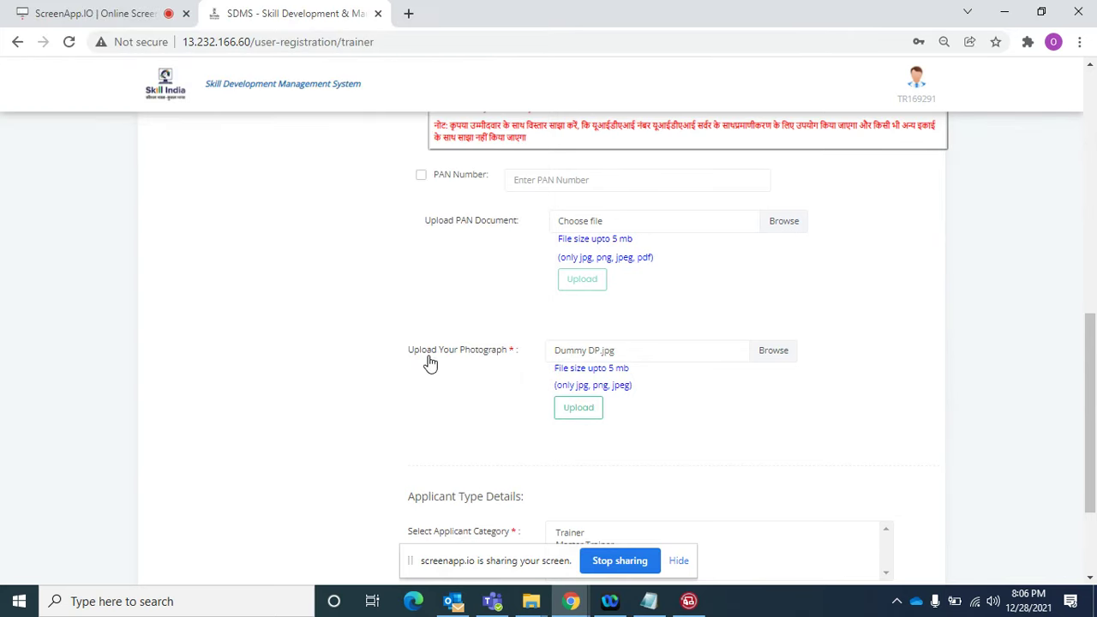
left_click(574, 412)
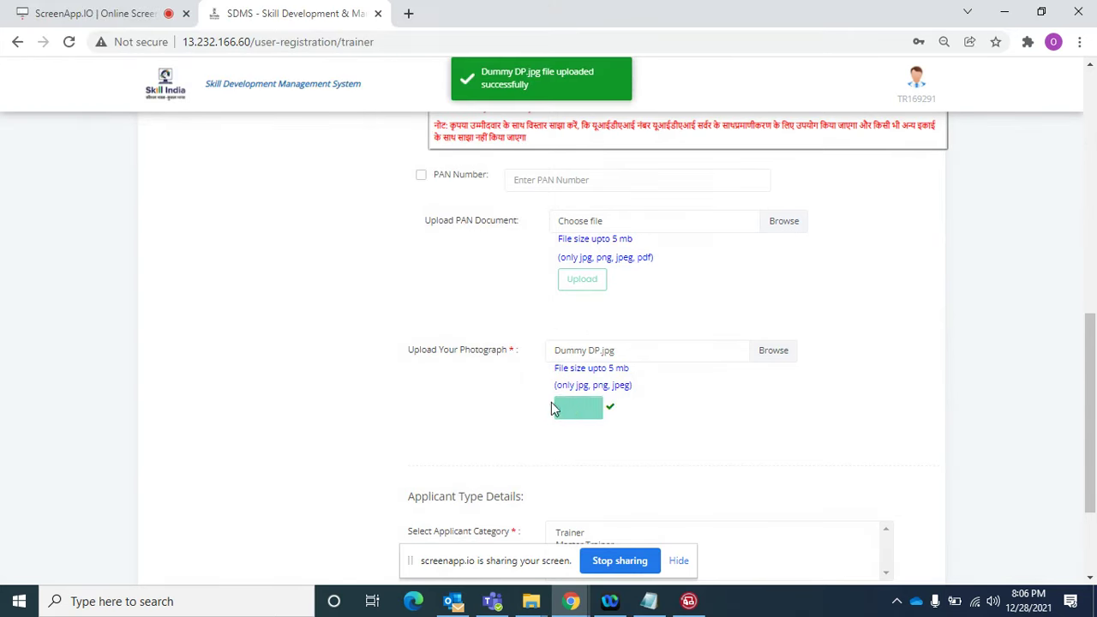
- Select Trainer as the applicant category and save the personal information
scroll(460, 377, "down", 3)
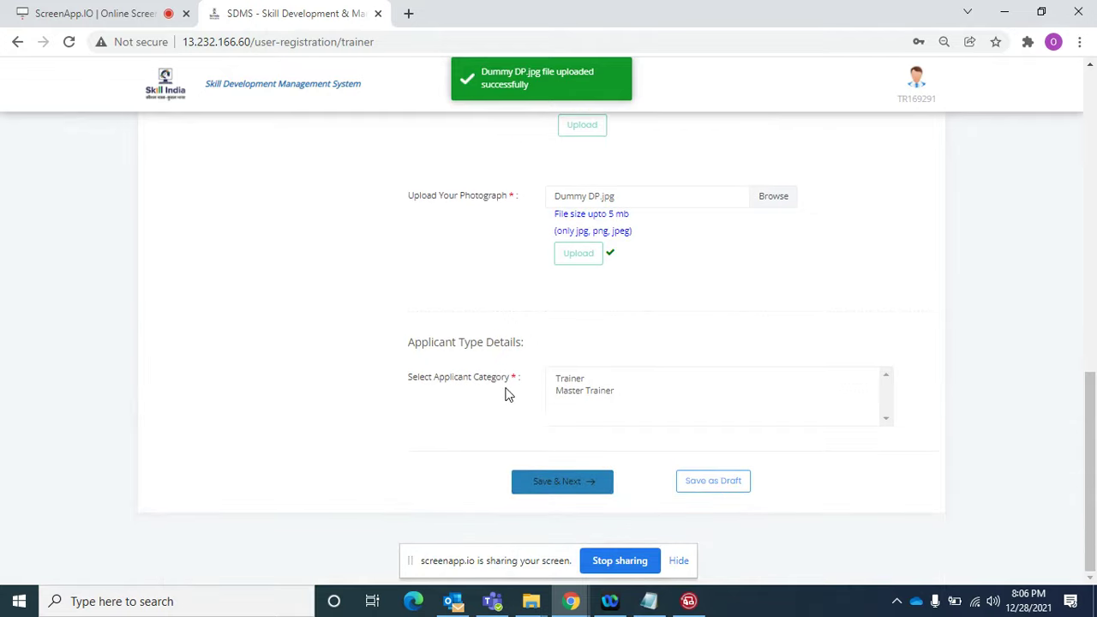
left_click(562, 382)
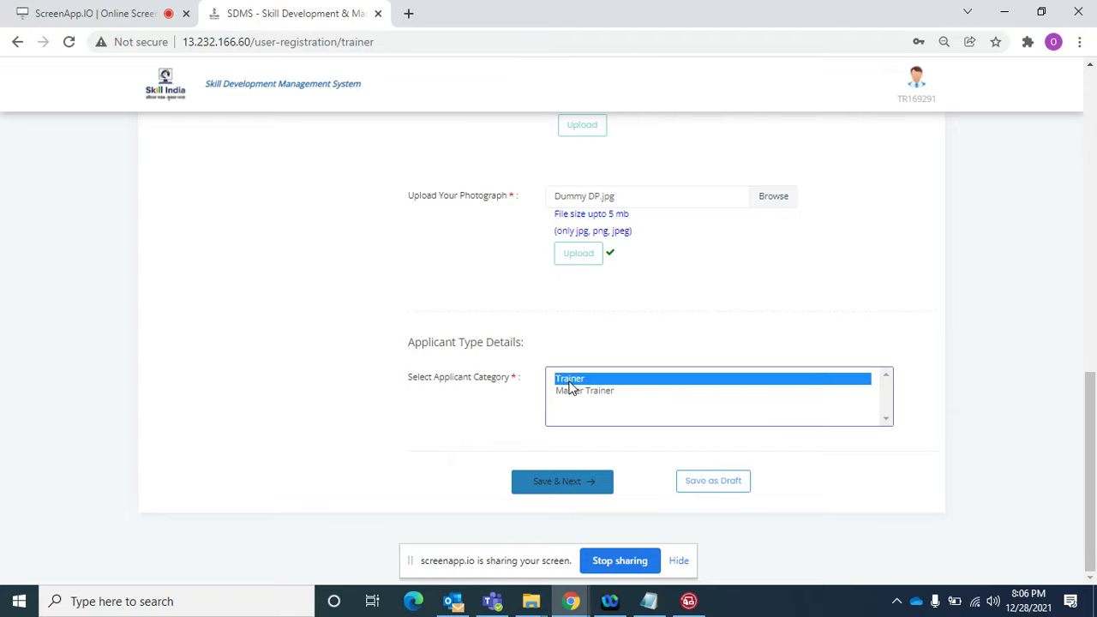
left_click(557, 481)
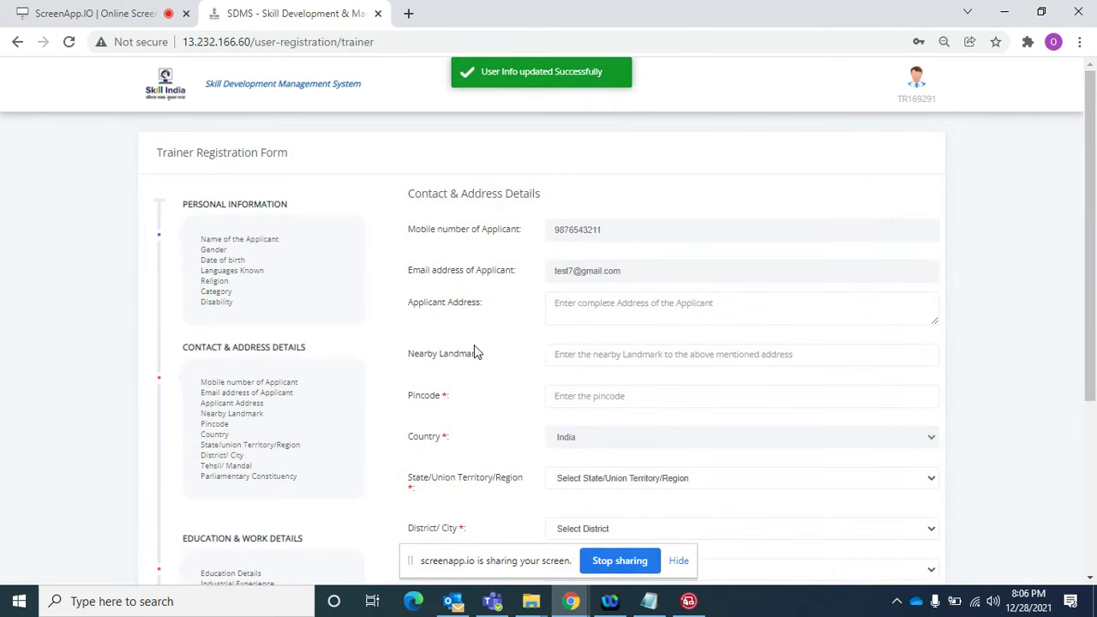
- Enter address test1234, landmark test546 and pincode 110022
left_click(588, 314)
type("test1234")
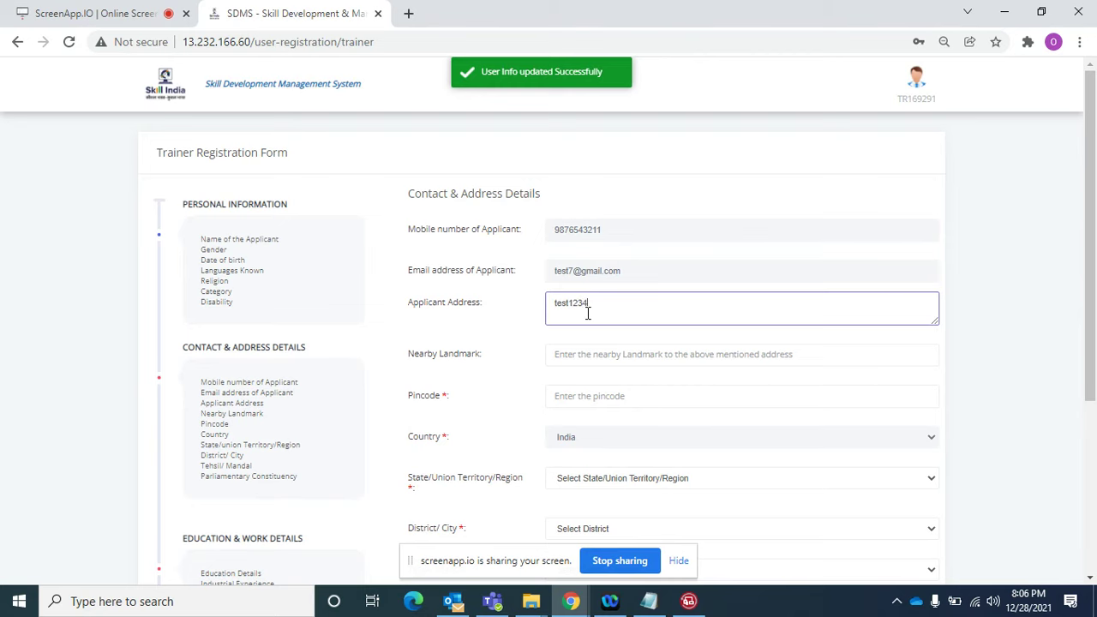
scroll(588, 313, "down", 1)
left_click(592, 274)
type("ts")
key("BackSpace")
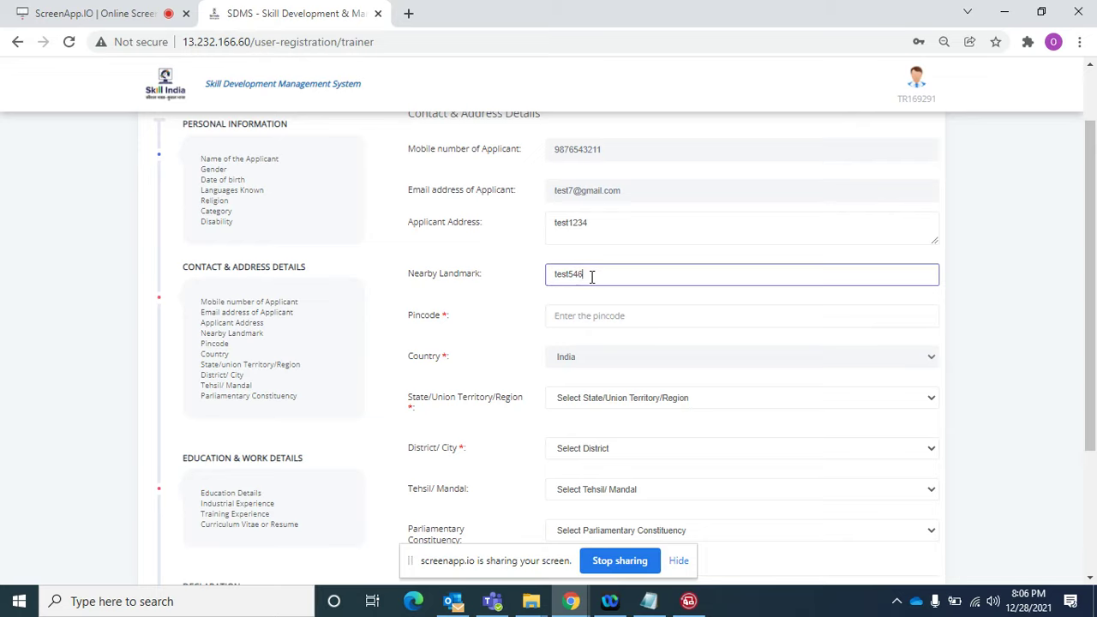
left_click(582, 313)
type("110022")
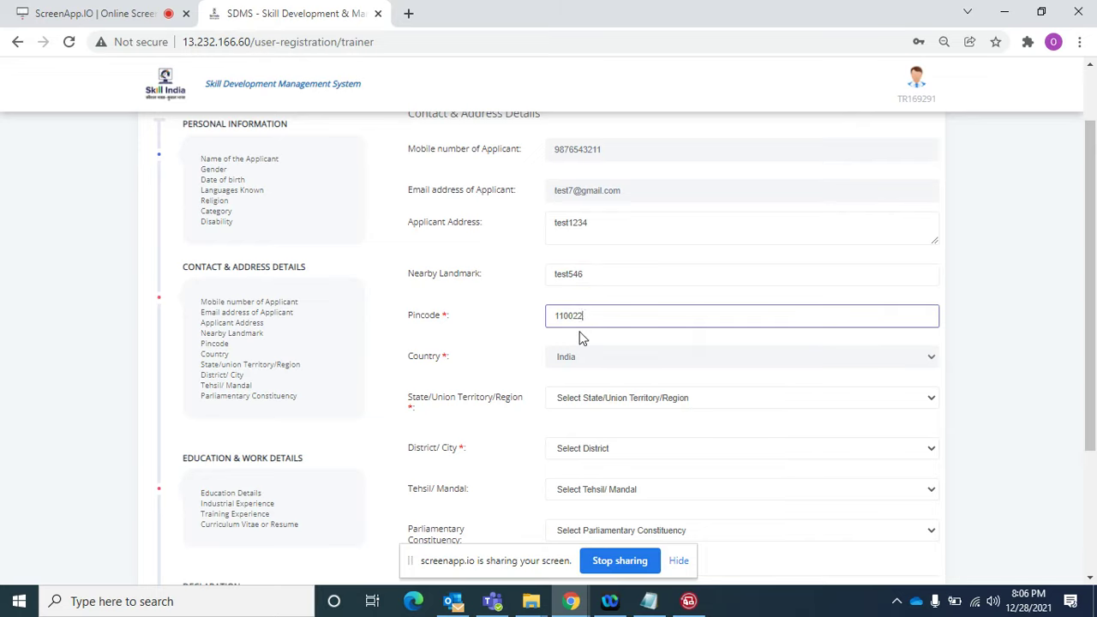
- Select state DELHI, district SOUTH, tehsil Mehrauli and constituency North East Delhi
scroll(579, 336, "down", 1)
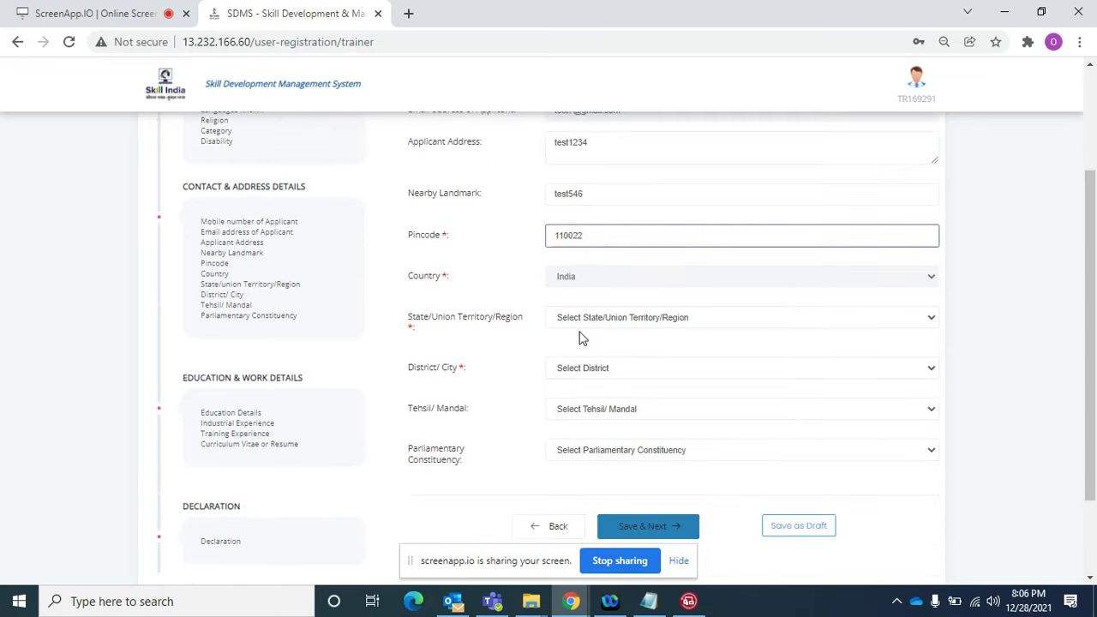
left_click(580, 325)
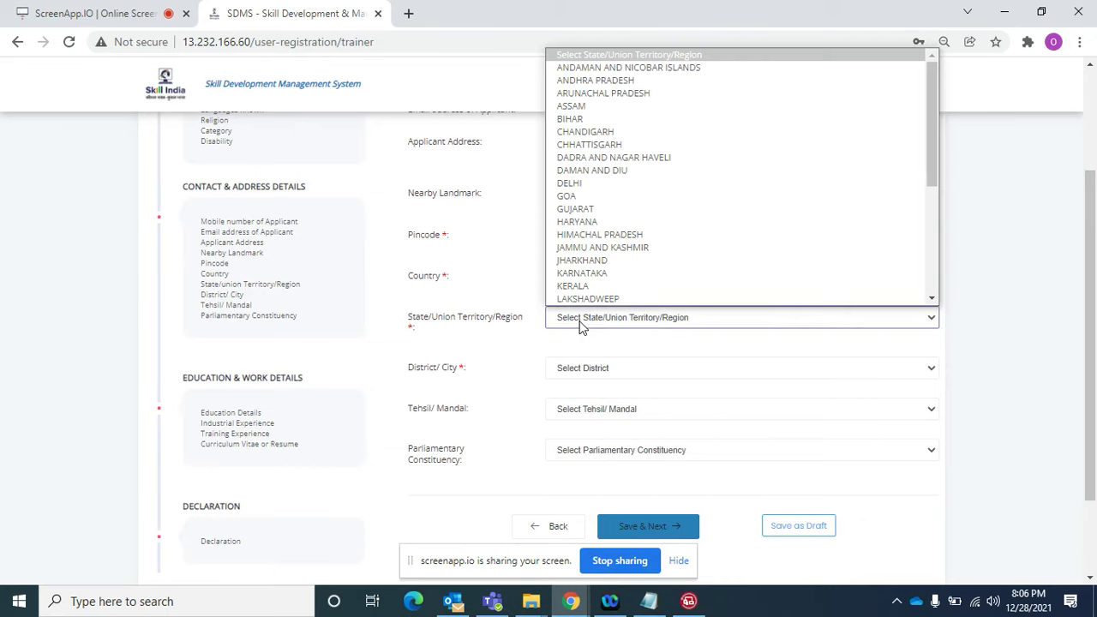
left_click(569, 158)
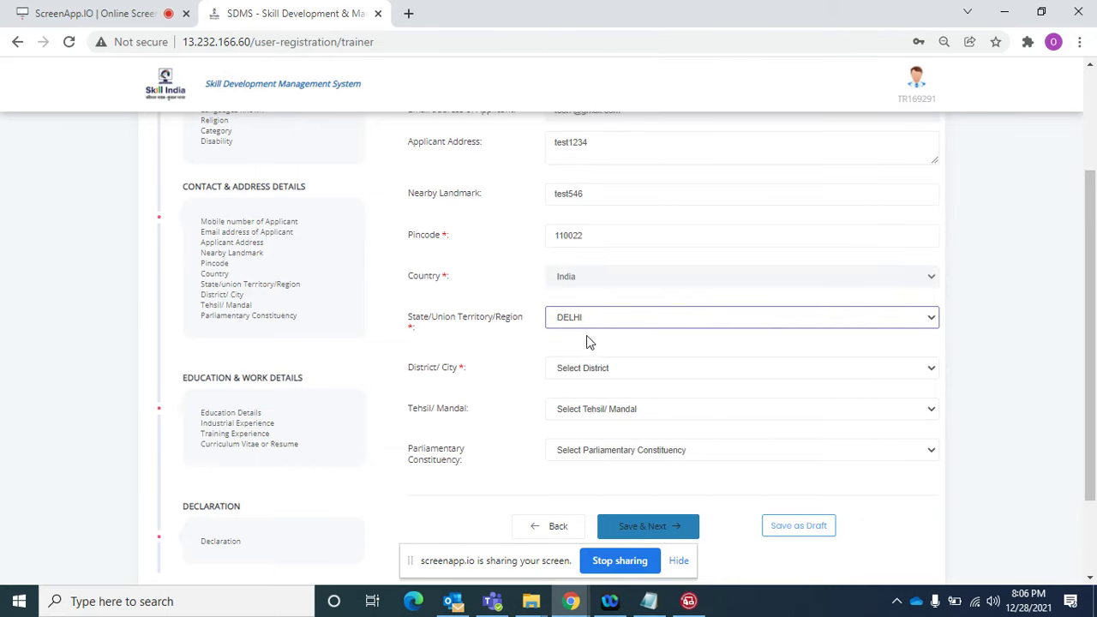
left_click(586, 366)
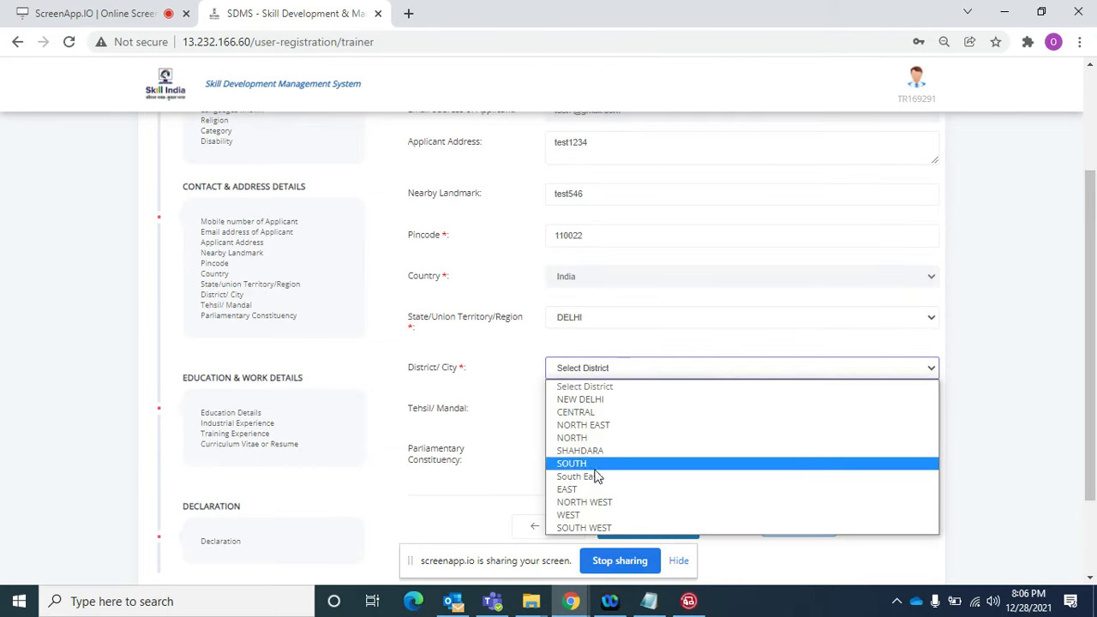
left_click(593, 465)
scroll(588, 423, "down", 1)
left_click(585, 336)
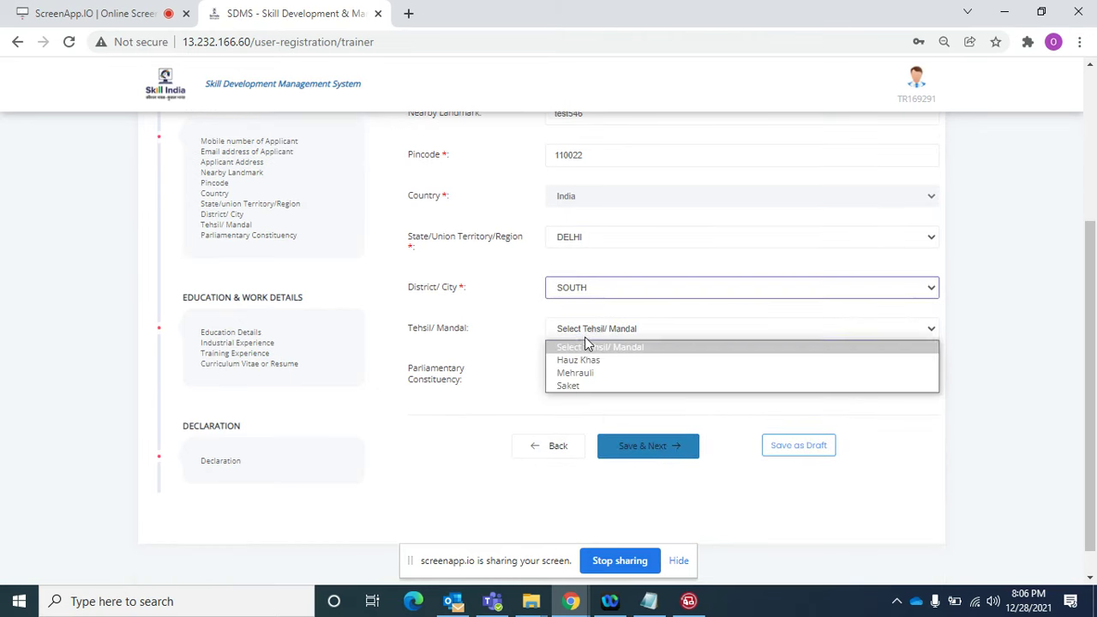
left_click(593, 372)
left_click(593, 369)
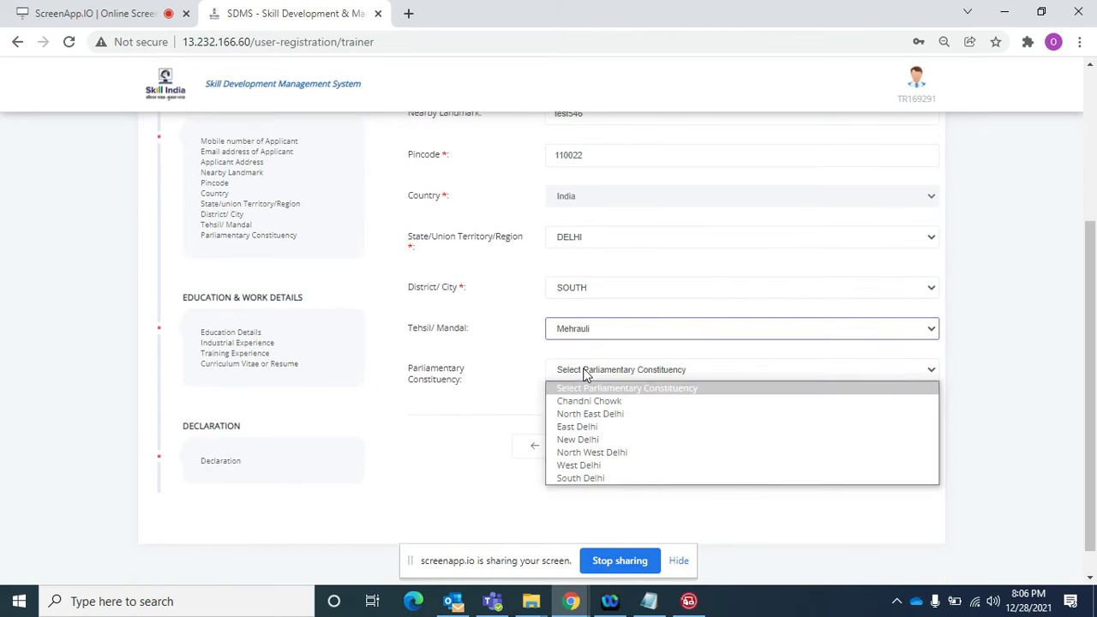
left_click(591, 413)
- Save the contact details and continue to Education Details
scroll(600, 416, "down", 1)
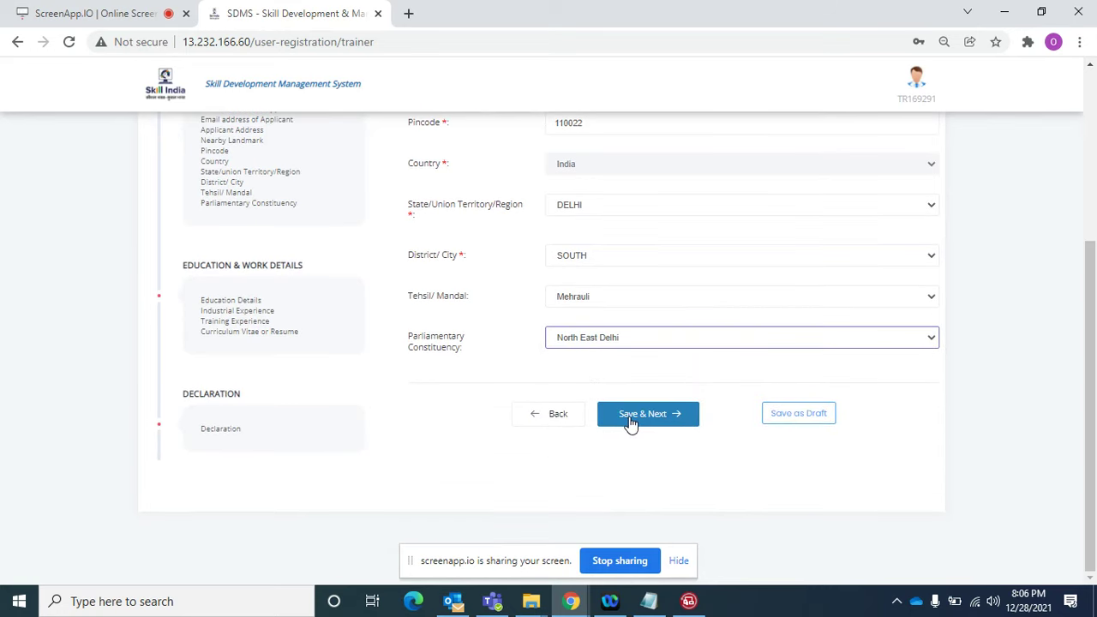
left_click(630, 424)
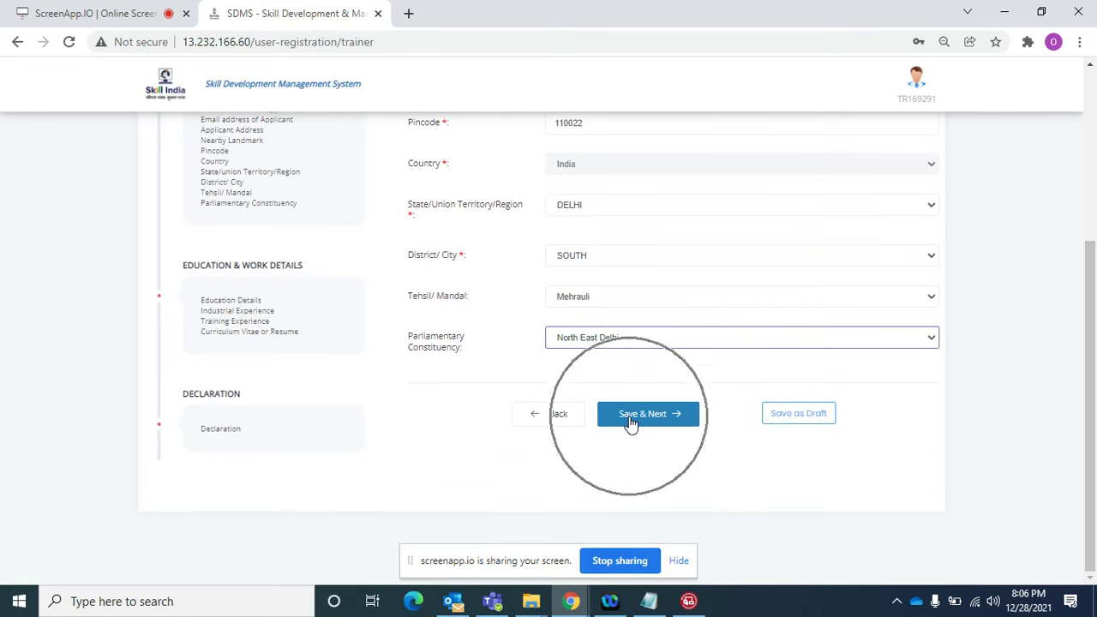
left_click(630, 424)
- Save the contact details and choose B.E./B.Tech as the education attained
left_click(630, 424)
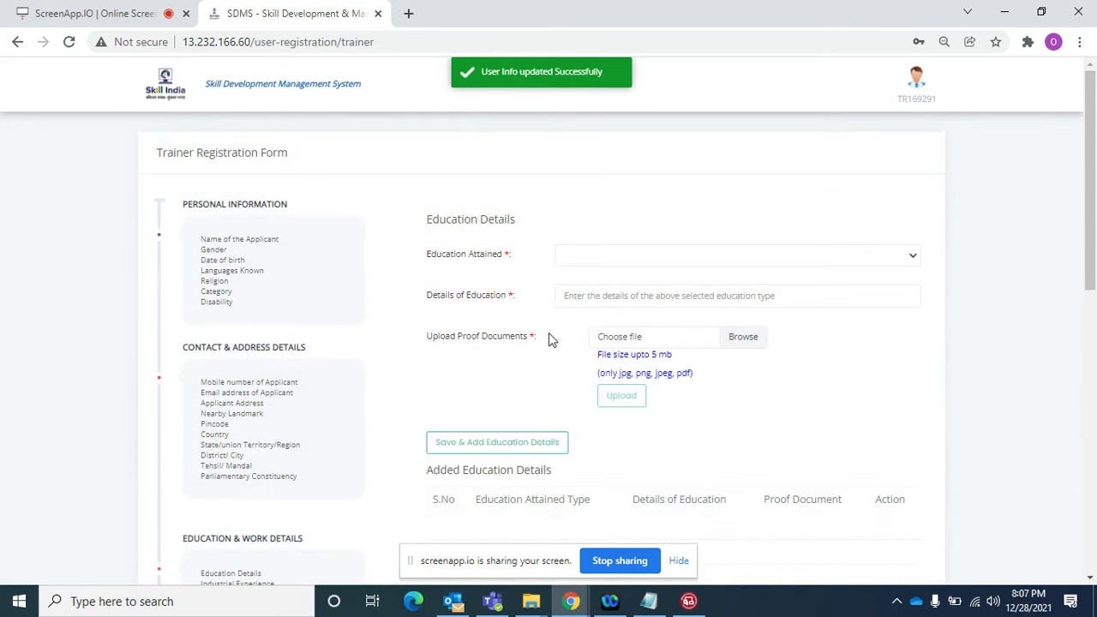
scroll(548, 322, "down", 1)
scroll(545, 270, "up", 1)
left_click_drag(523, 217, 436, 264)
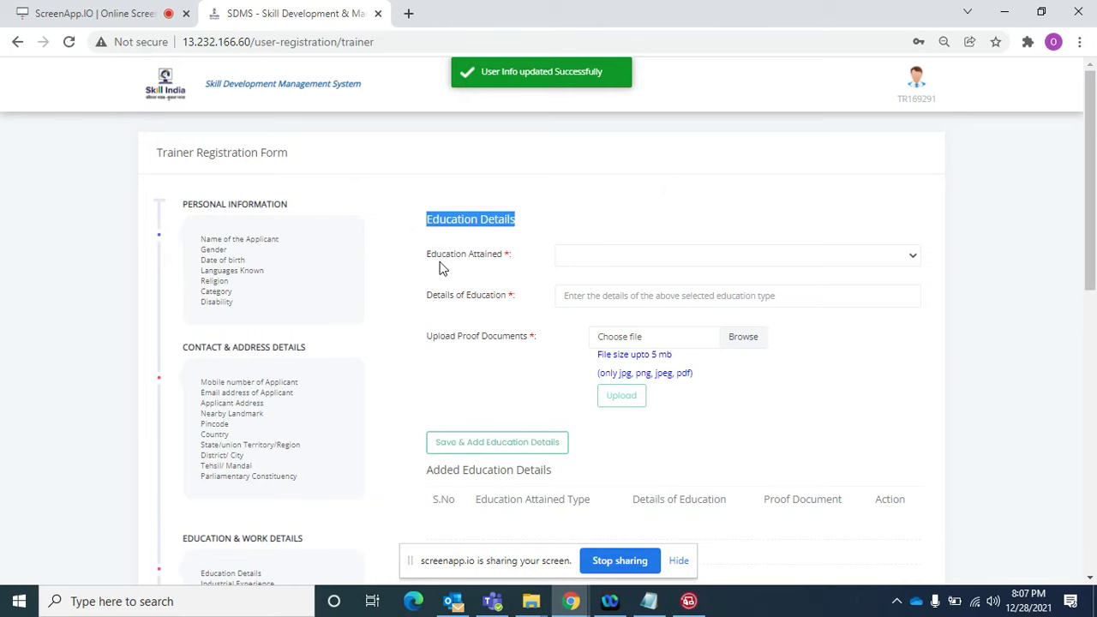
left_click(602, 258)
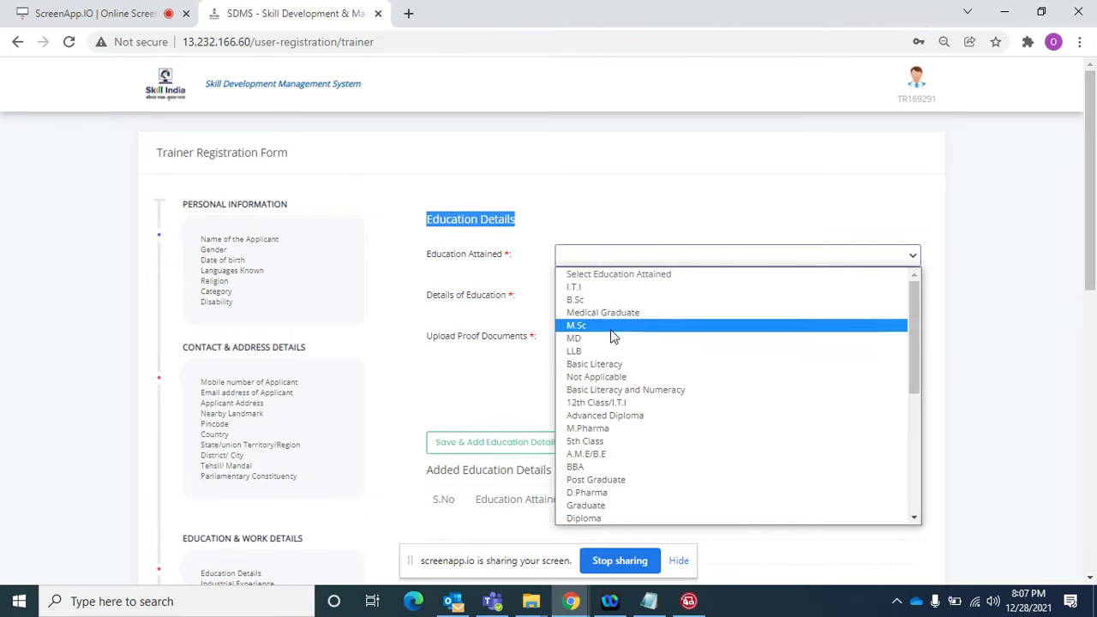
scroll(612, 347, "down", 2)
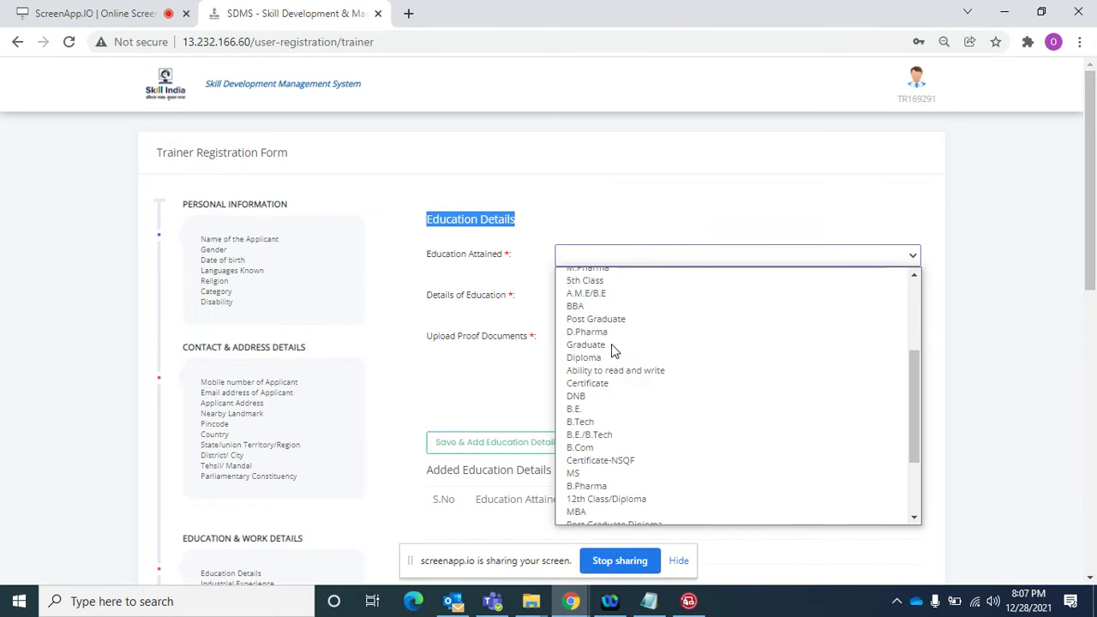
left_click(604, 434)
- Enter Electrical Engineering as the education details and pick Dummy DP.jpg as proof
left_click(597, 297)
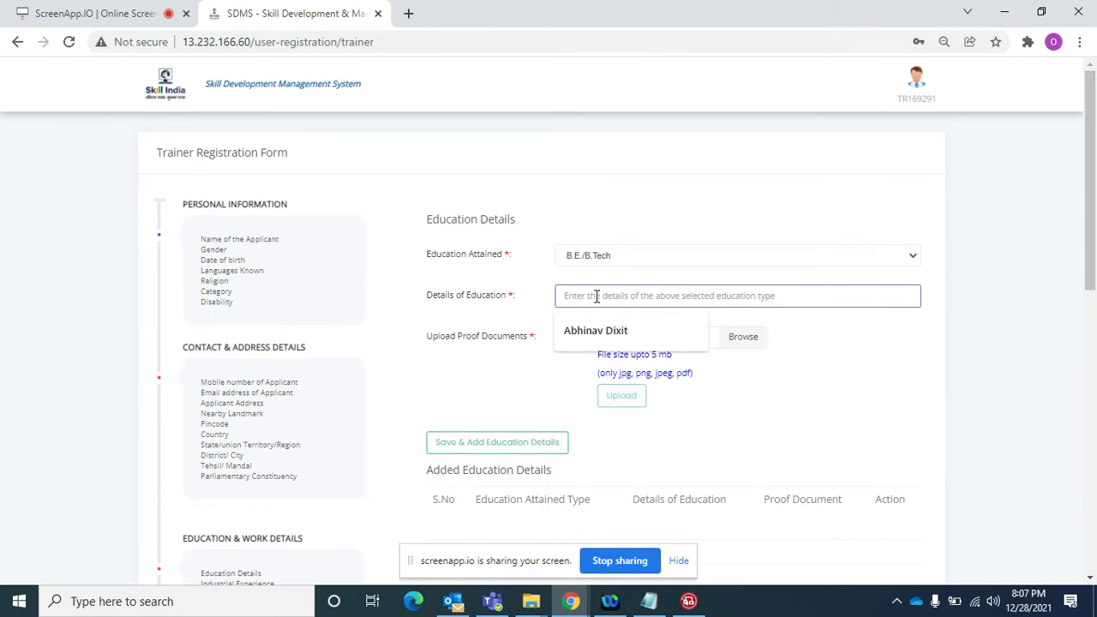
type("Electrical Engineer")
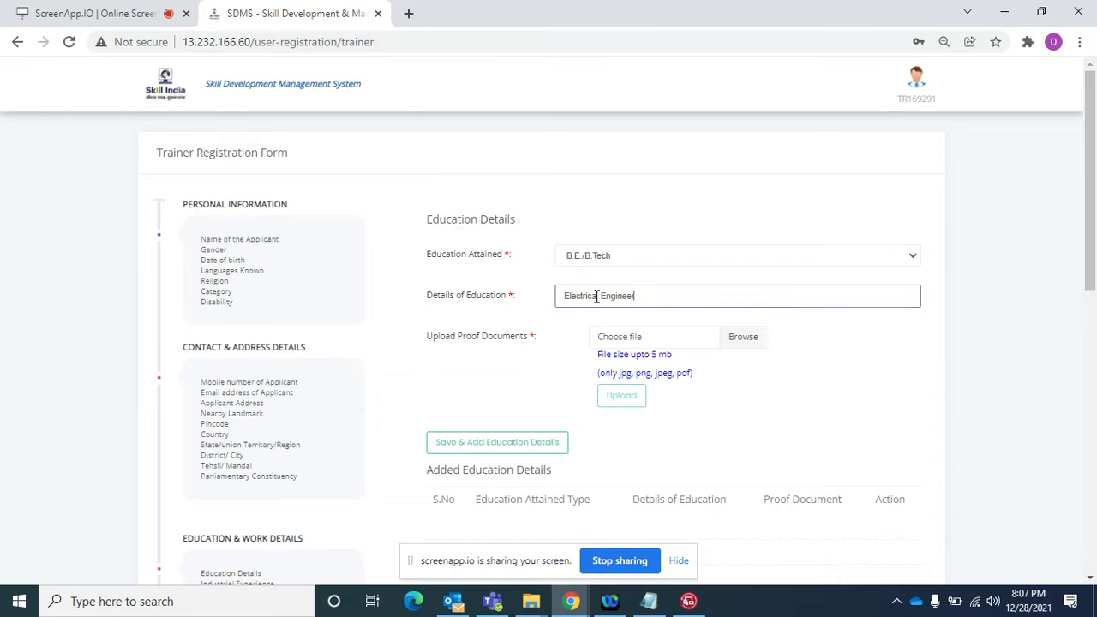
type("ing")
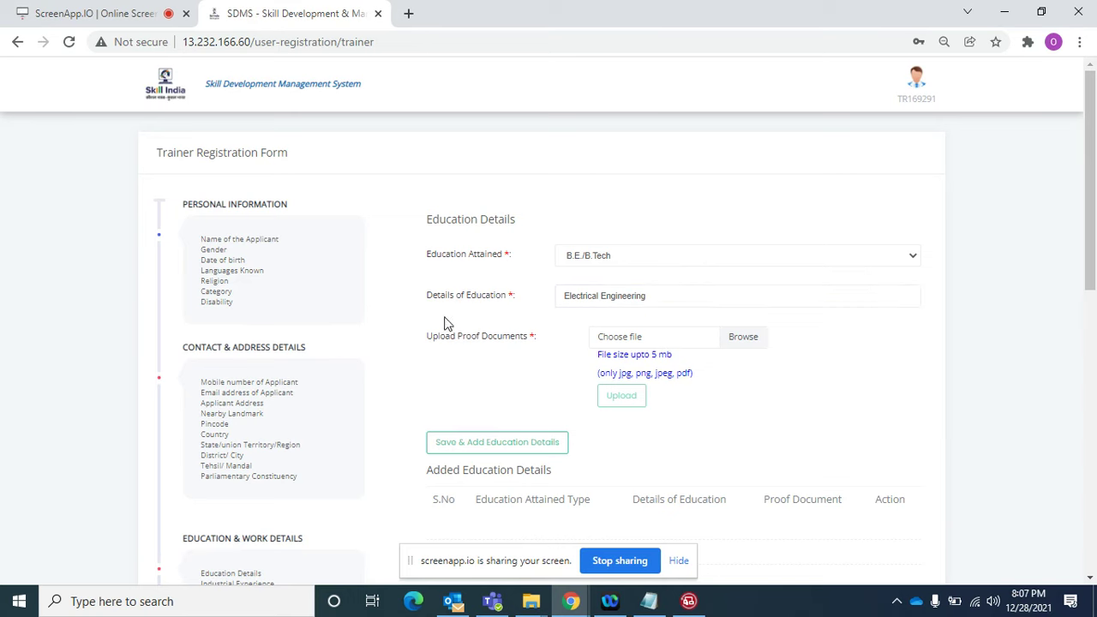
left_click(705, 338)
left_click(187, 133)
left_click(411, 359)
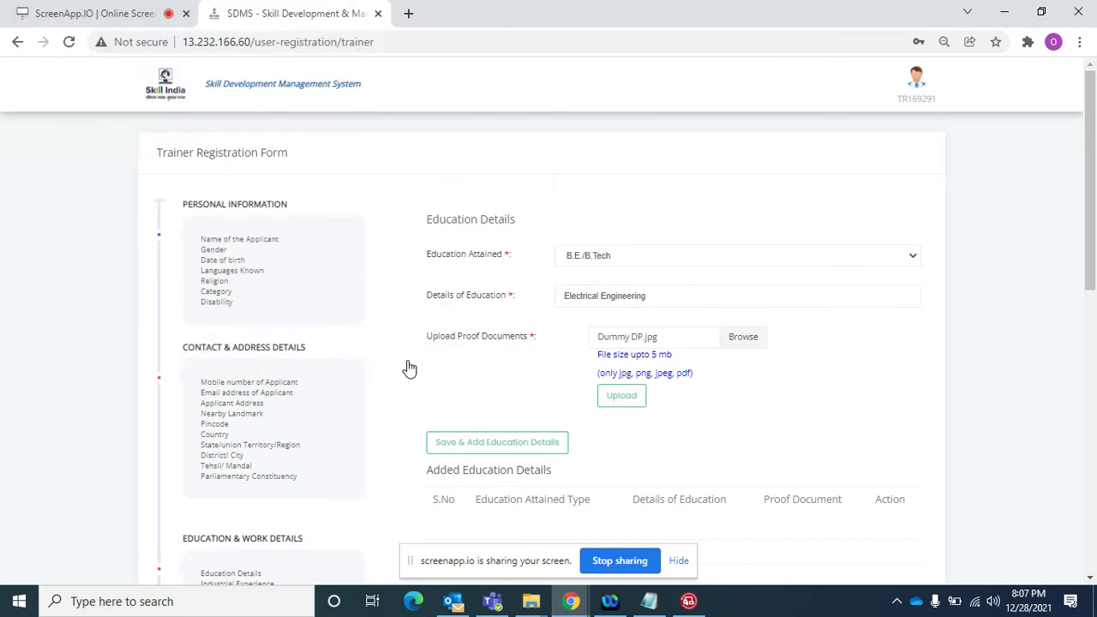
- Upload the proof and add the B.E./B.Tech, Electrical Engineering row to the education table
scroll(410, 369, "down", 1)
left_click(463, 362)
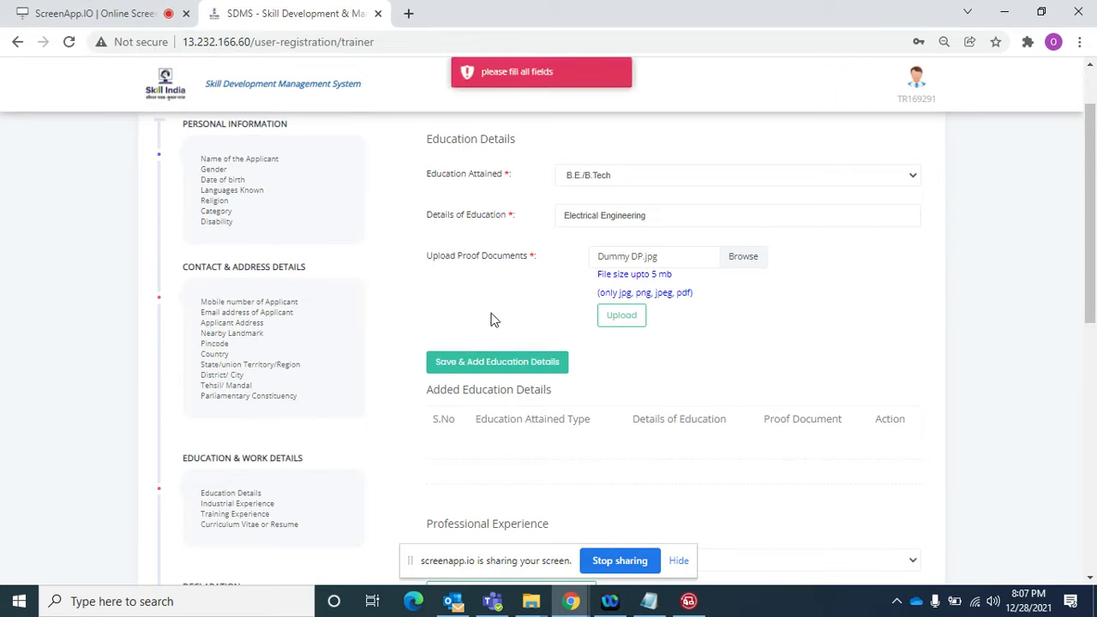
left_click(630, 325)
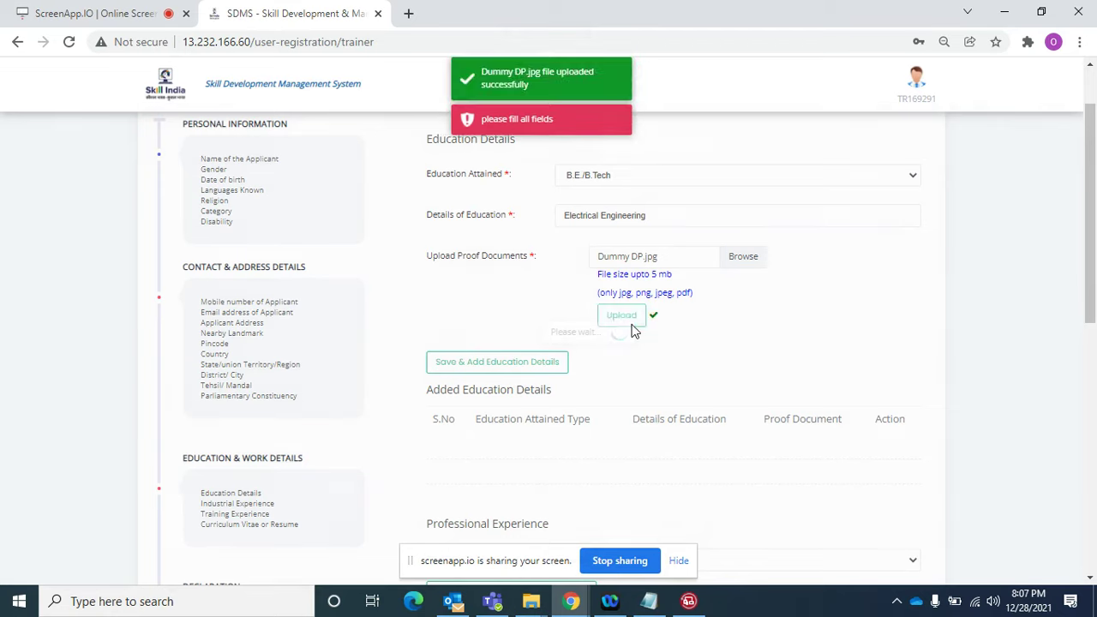
scroll(508, 300, "down", 1)
left_click(500, 292)
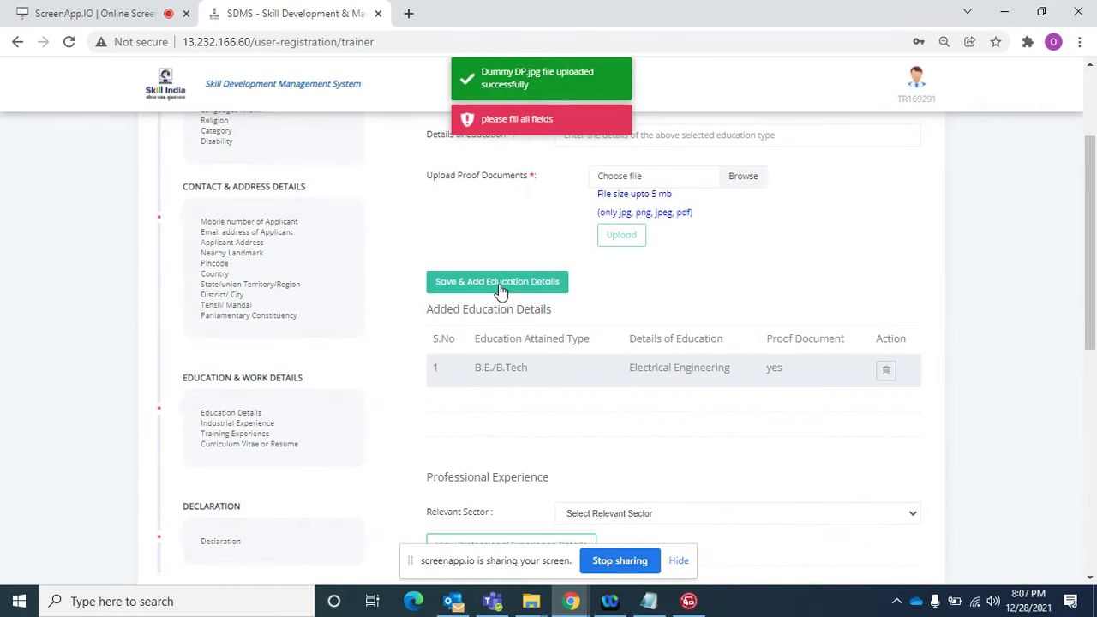
scroll(500, 290, "down", 3)
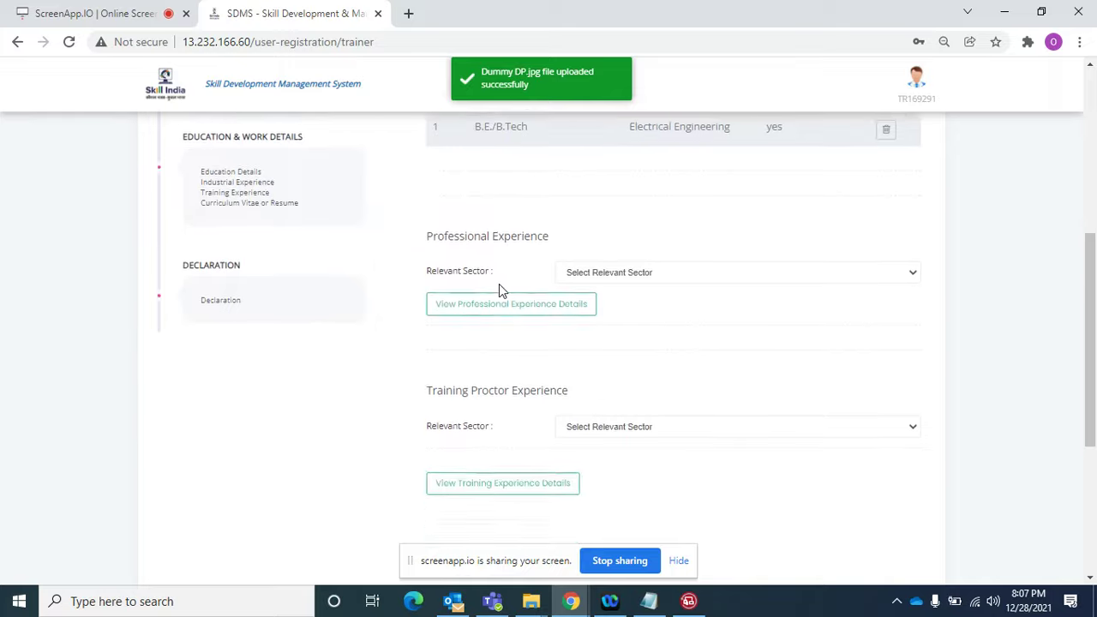
- Choose Power as the experience sector and begin entering the job title
scroll(500, 287, "up", 2)
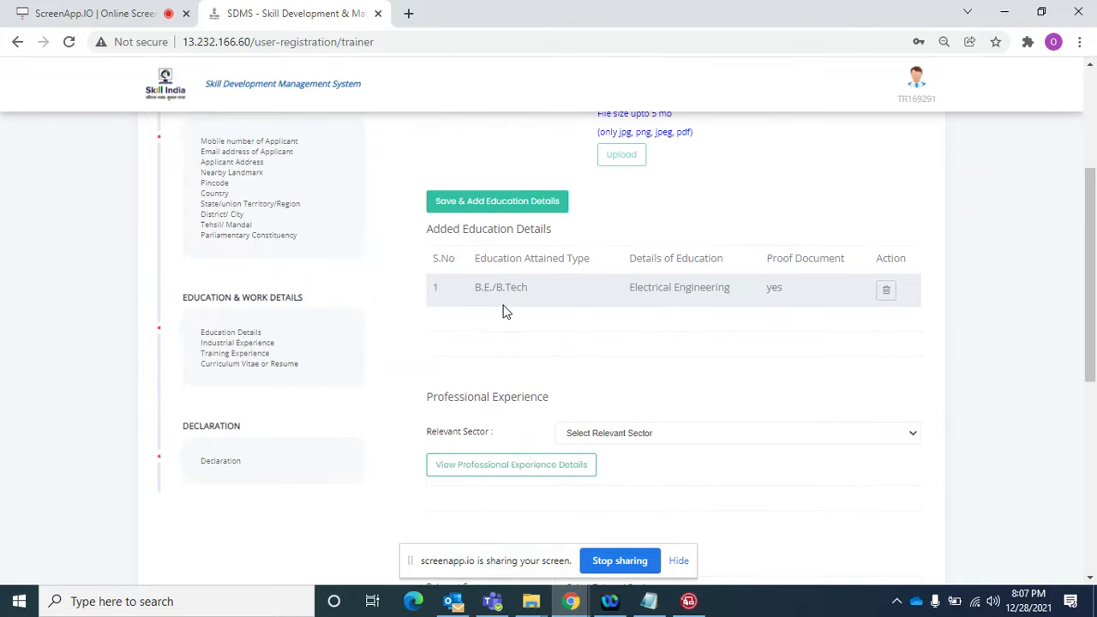
scroll(504, 310, "down", 1)
scroll(505, 308, "down", 1)
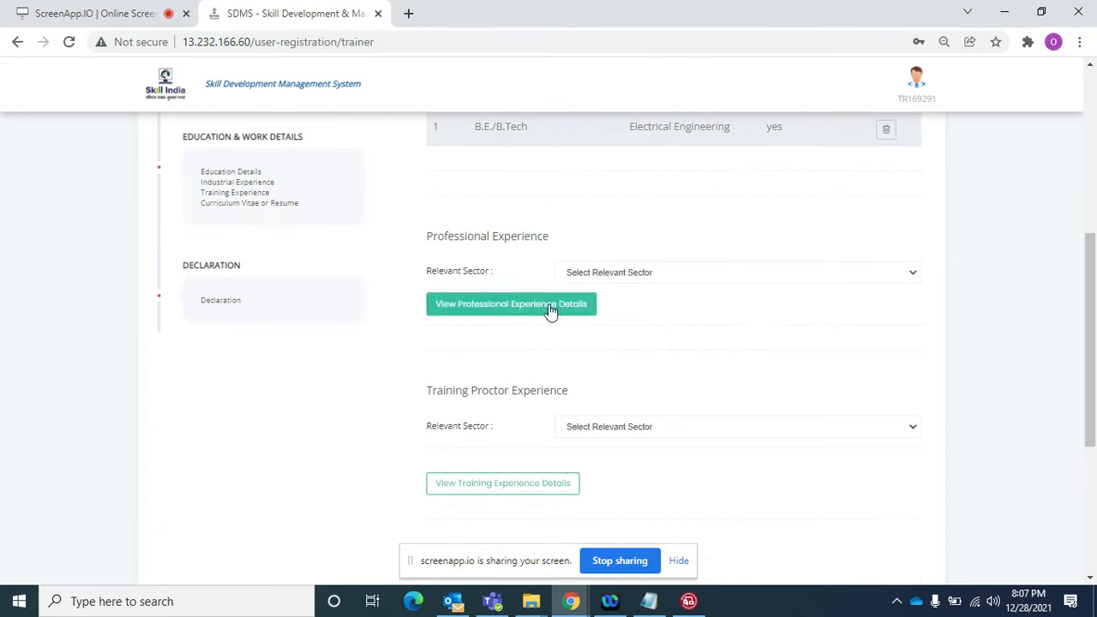
left_click(586, 273)
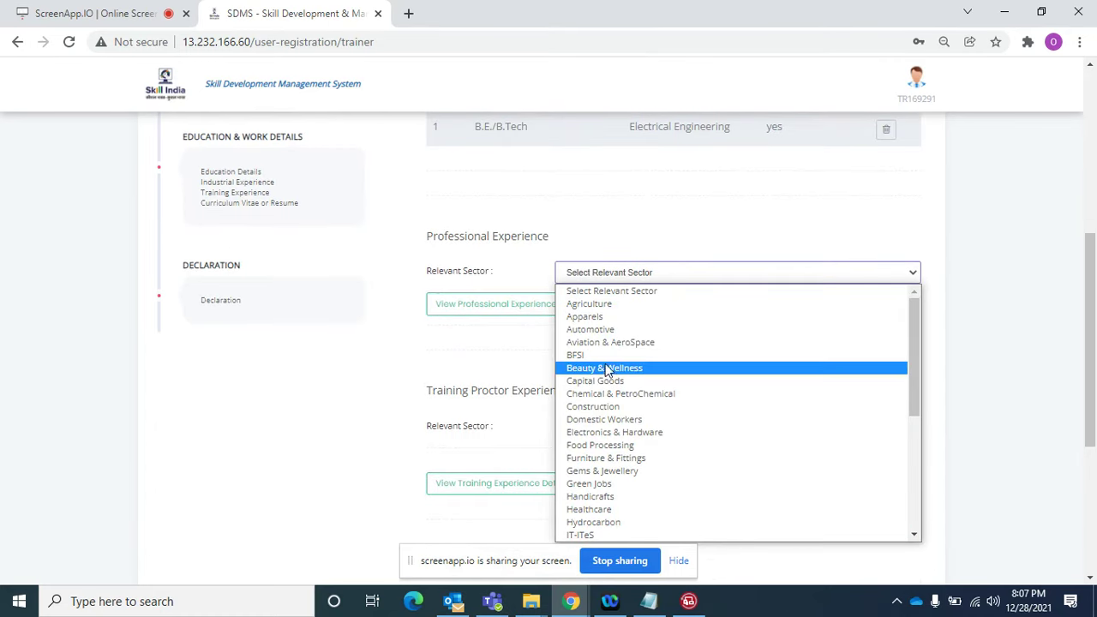
scroll(613, 415, "down", 3)
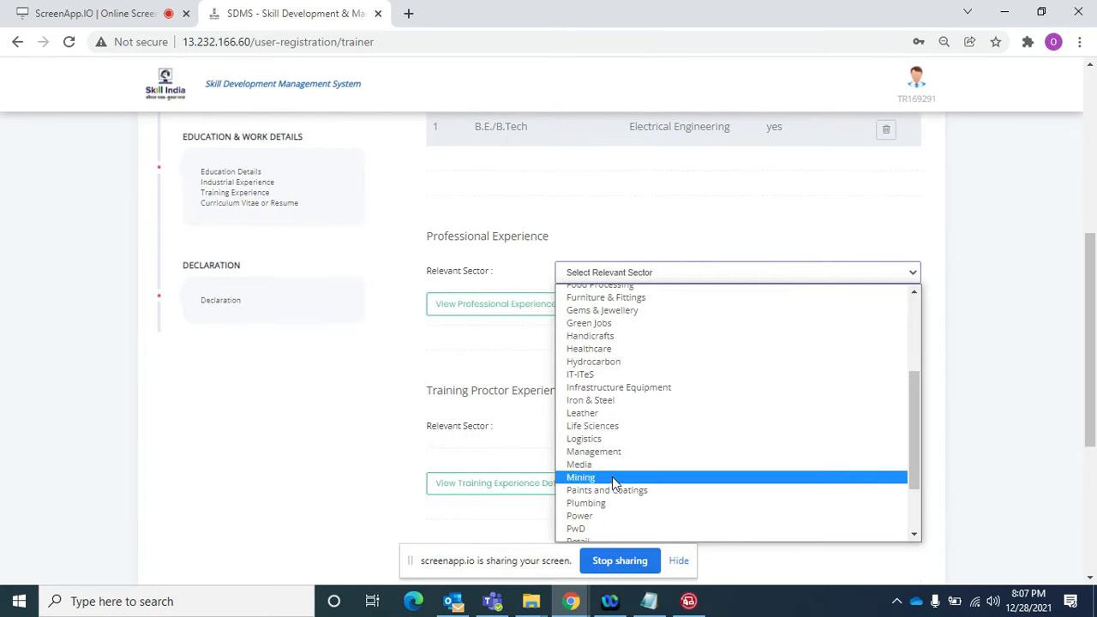
left_click(612, 517)
left_click(593, 316)
type("(")
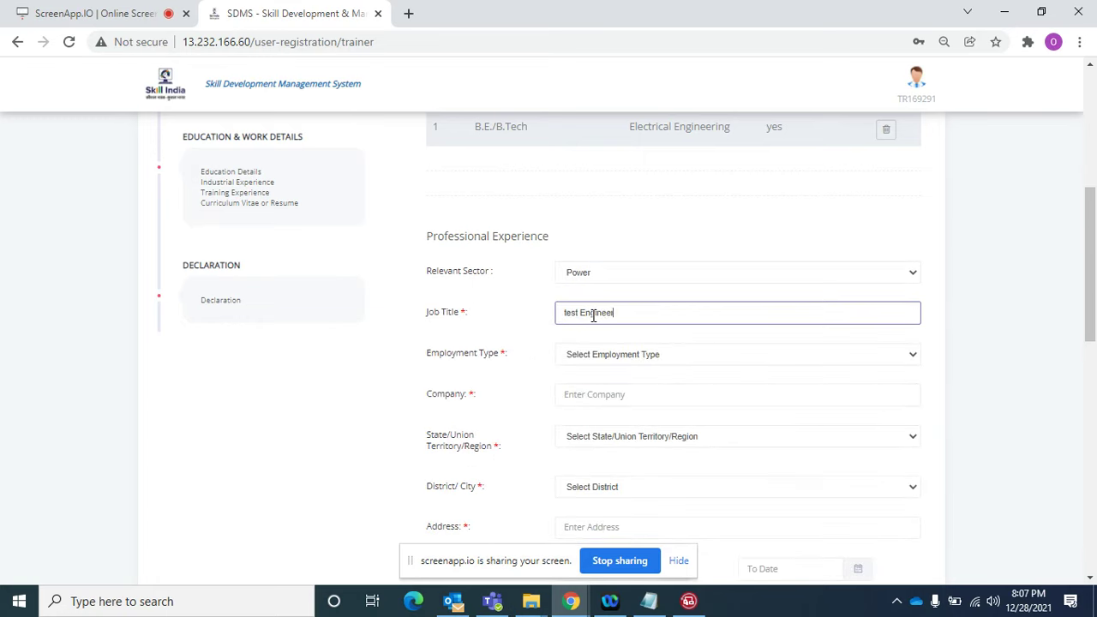
- Set employment type to Full time - Salaried and company name to testpower
left_click(624, 353)
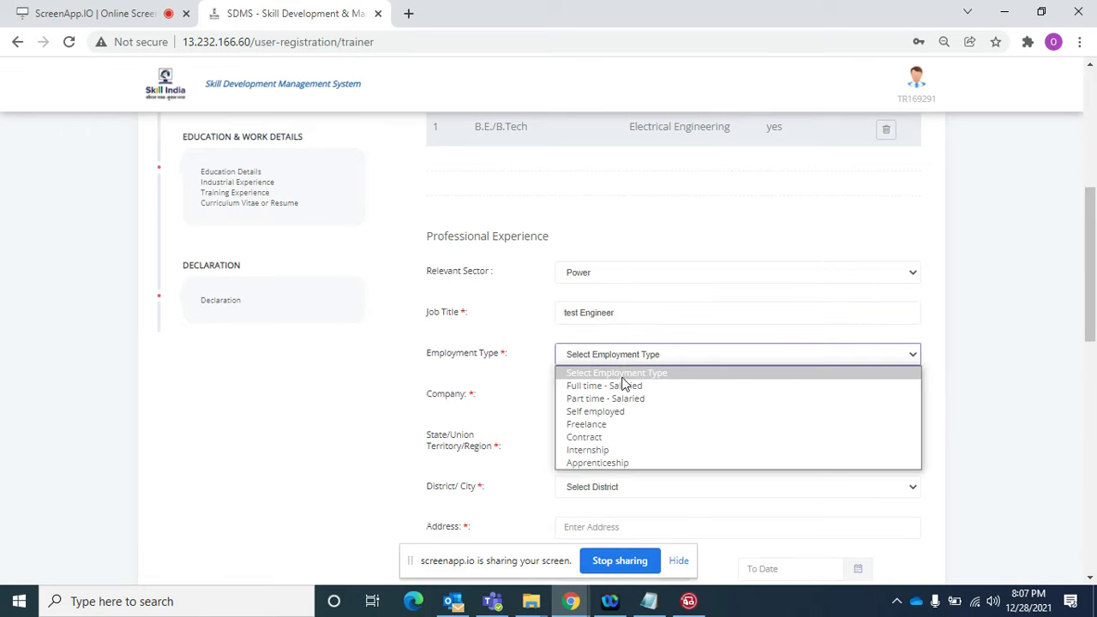
left_click(623, 386)
scroll(609, 377, "down", 1)
left_click(604, 315)
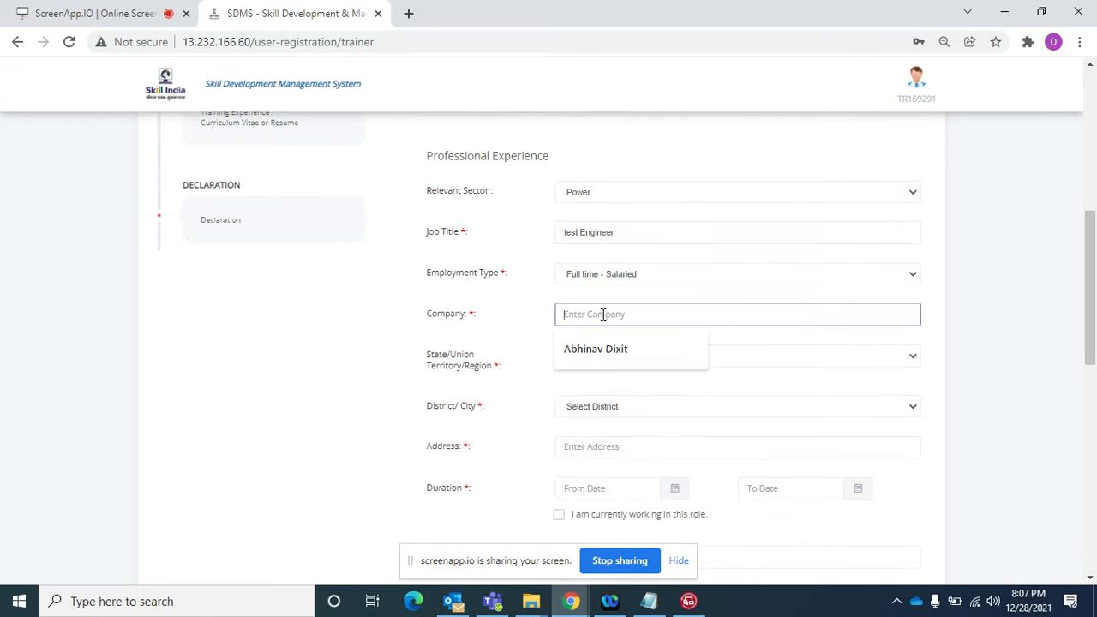
type("testpower")
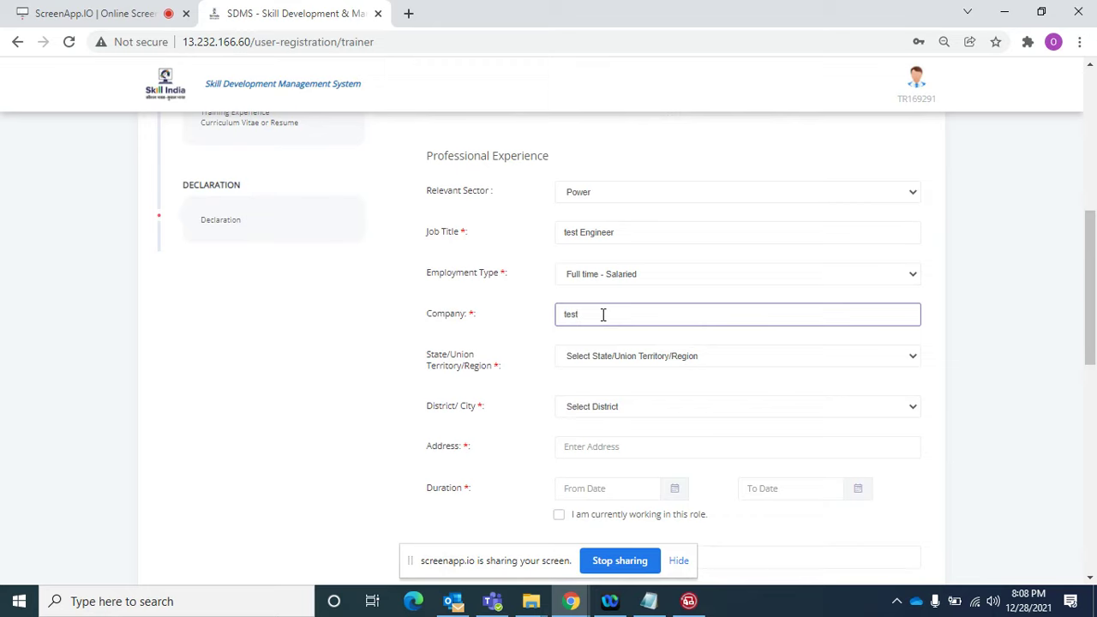
- Set the state to DELHI, the district to NEW DELHI, and fill the work address
left_click(611, 360)
left_click(590, 225)
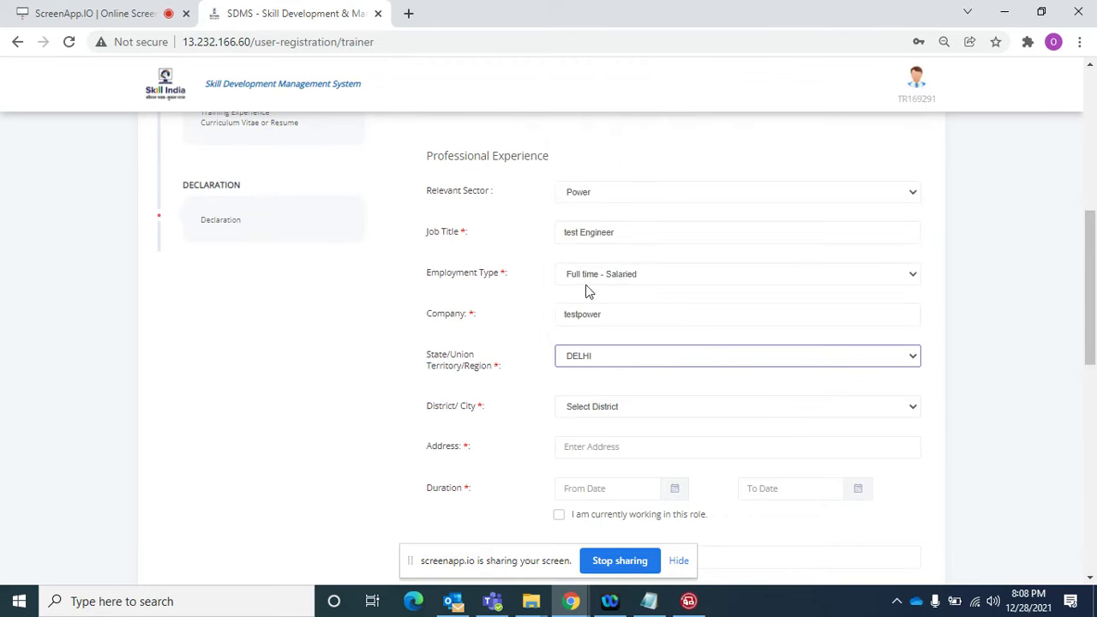
scroll(588, 292, "down", 1)
left_click(592, 325)
left_click(598, 359)
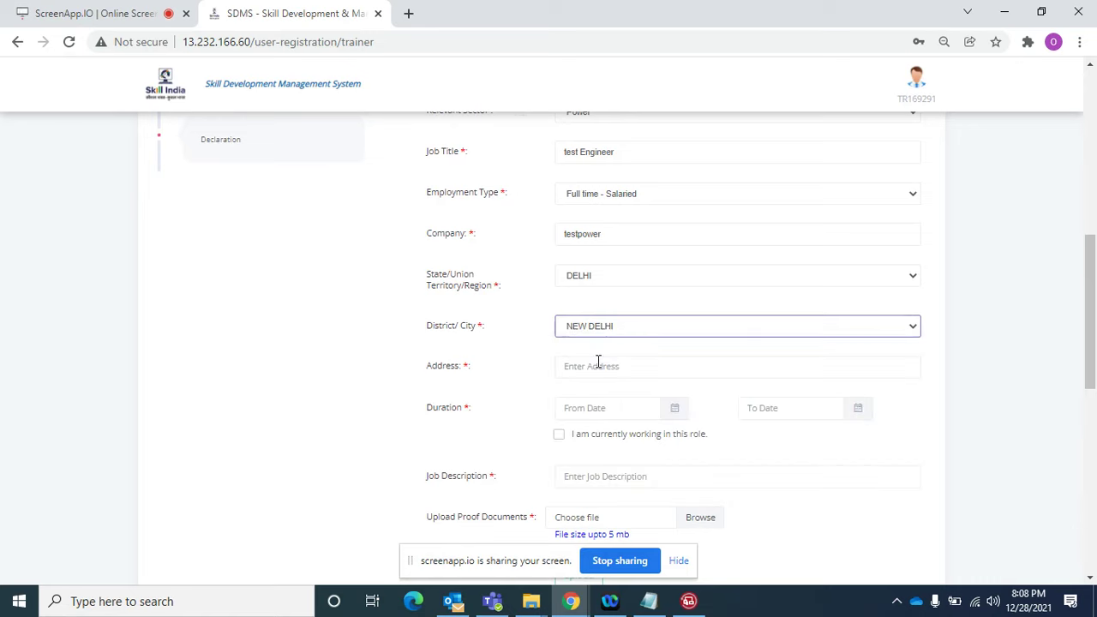
scroll(597, 360, "down", 1)
left_click(588, 289)
type("test4567")
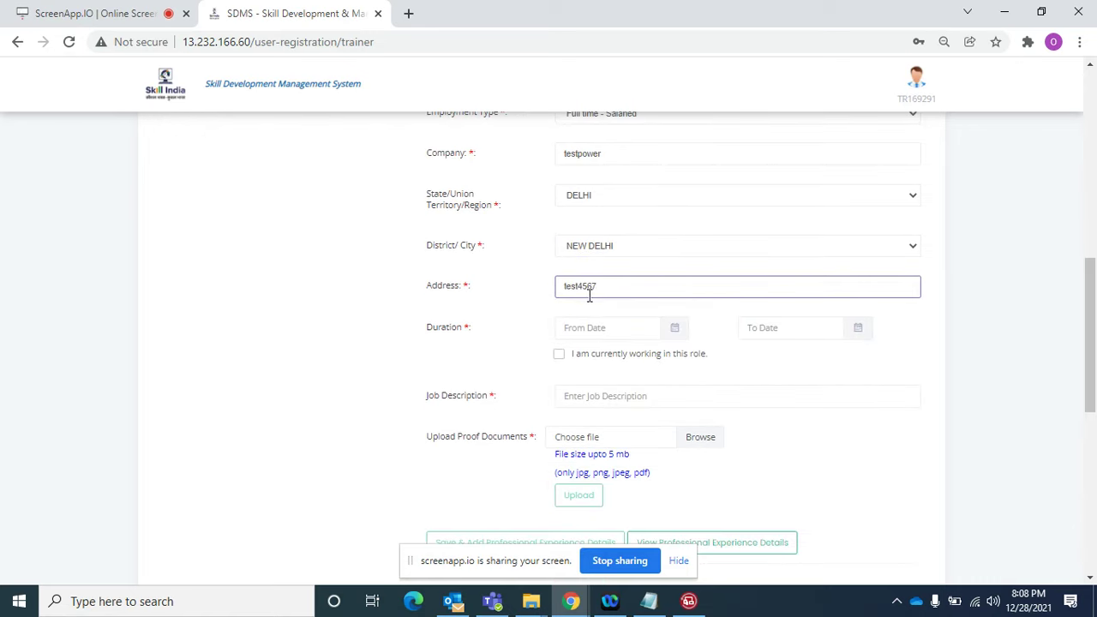
- Set the employment dates from 01/08/2021 to 28/12/2021
left_click(602, 325)
double_click(567, 359)
double_click(567, 359)
left_click(570, 410)
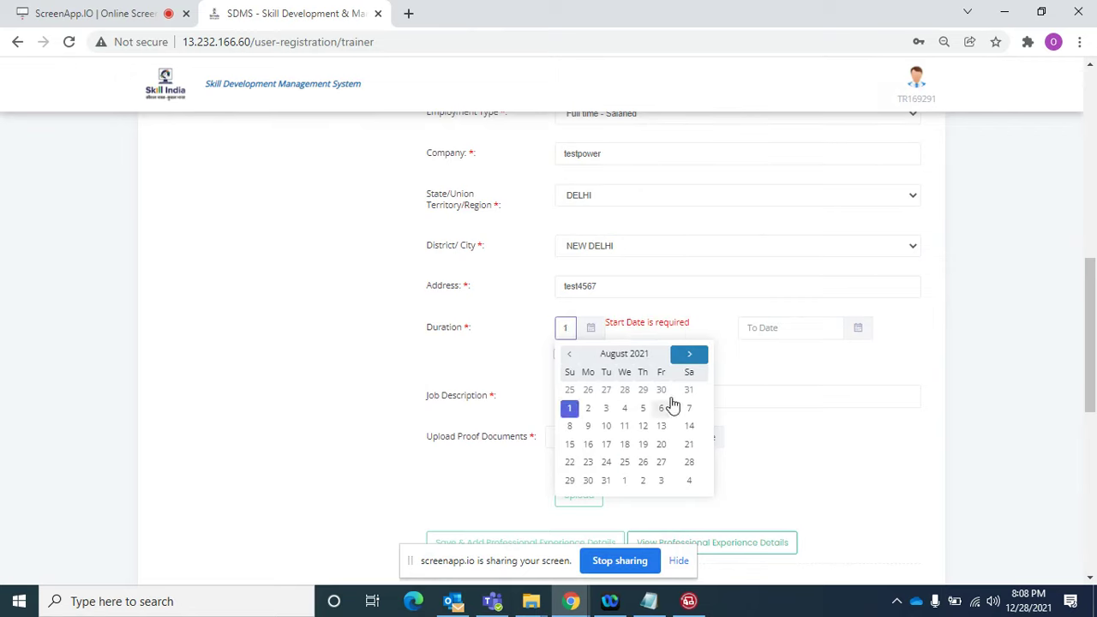
left_click(766, 329)
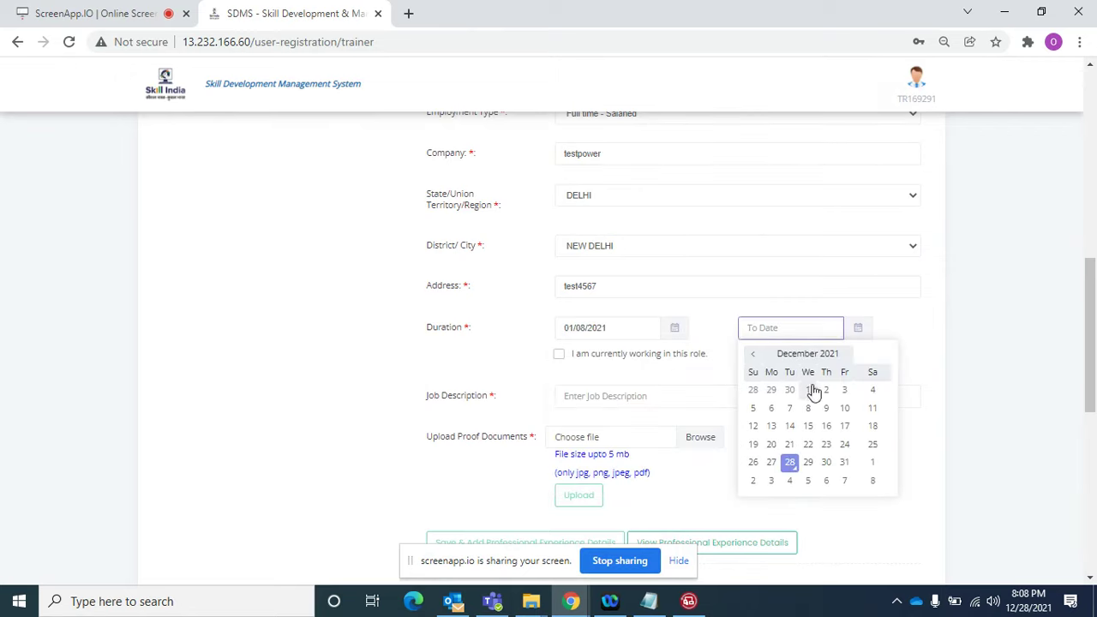
left_click(789, 462)
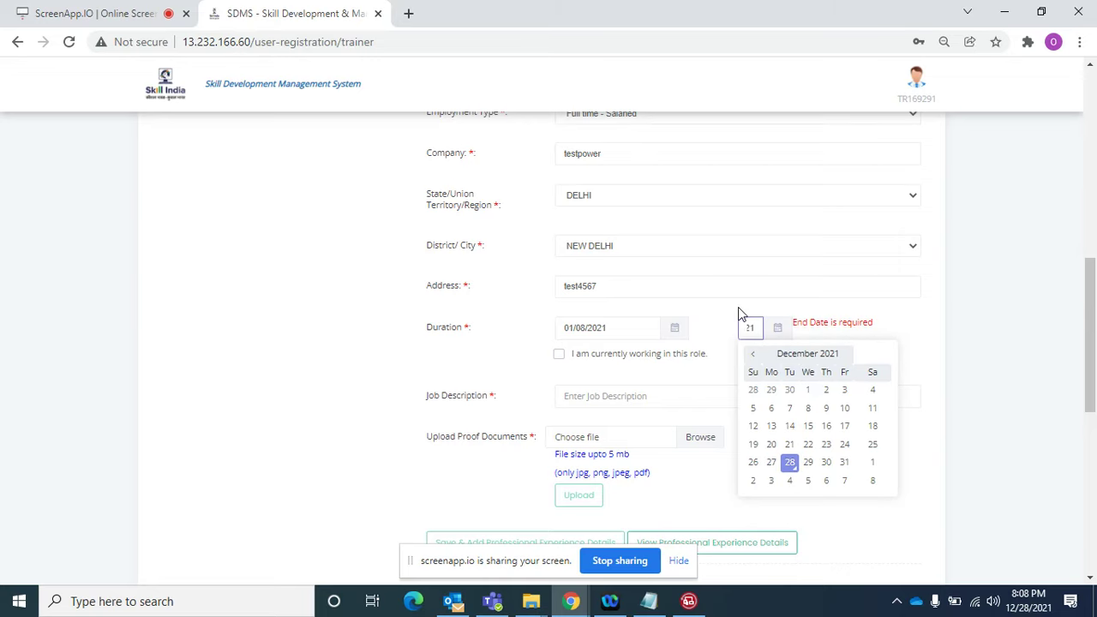
- Fill the job description and select Dummy DP.jpg as the proof document
scroll(609, 350, "down", 1)
left_click(598, 319)
type("test Engineer")
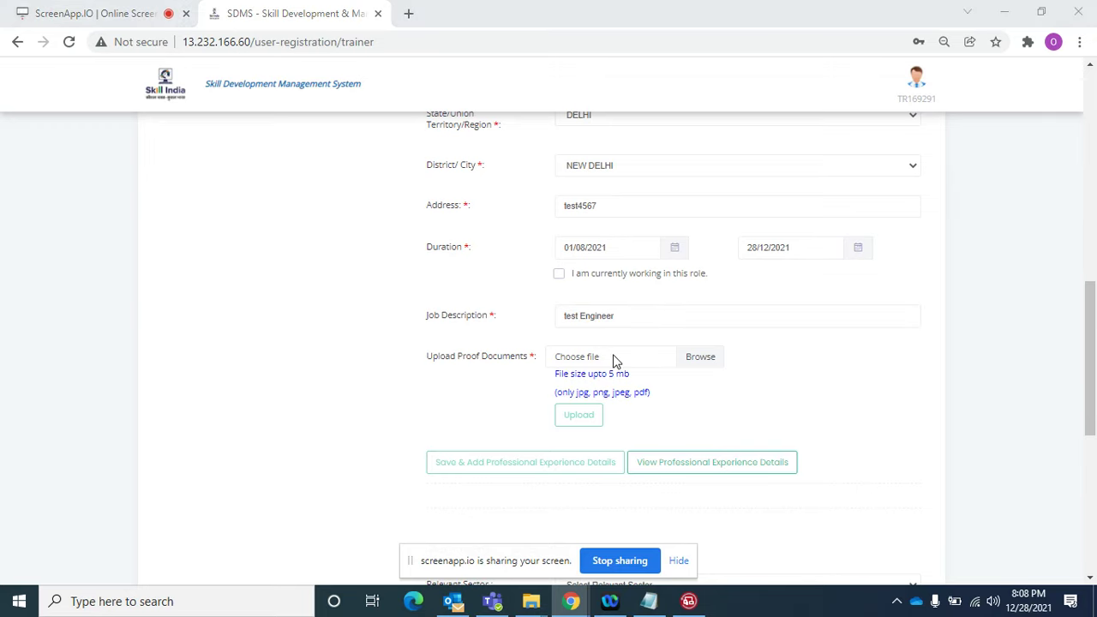
left_click(613, 358)
left_click(188, 131)
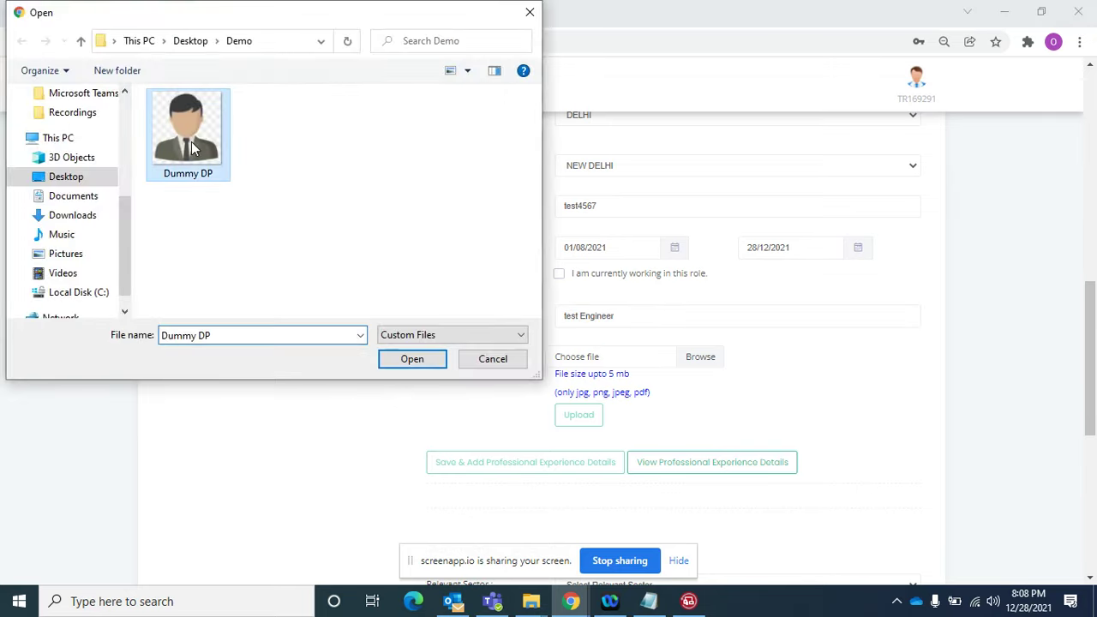
left_click(415, 361)
- Upload the proof, save the experience entry and dismiss the confirmation
scroll(532, 356, "down", 1)
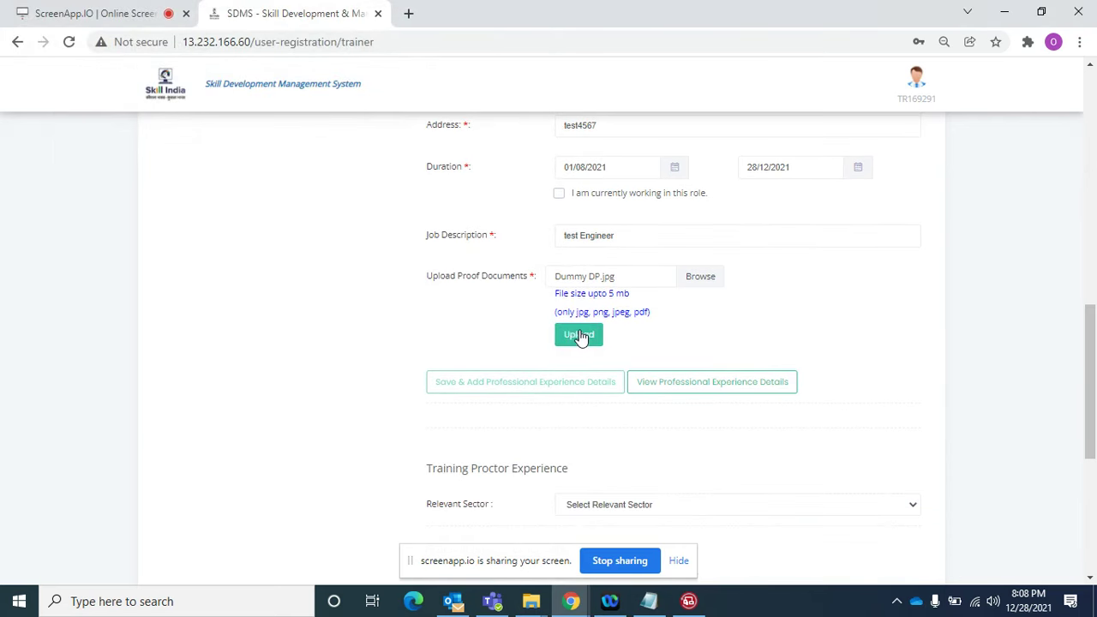
left_click(580, 334)
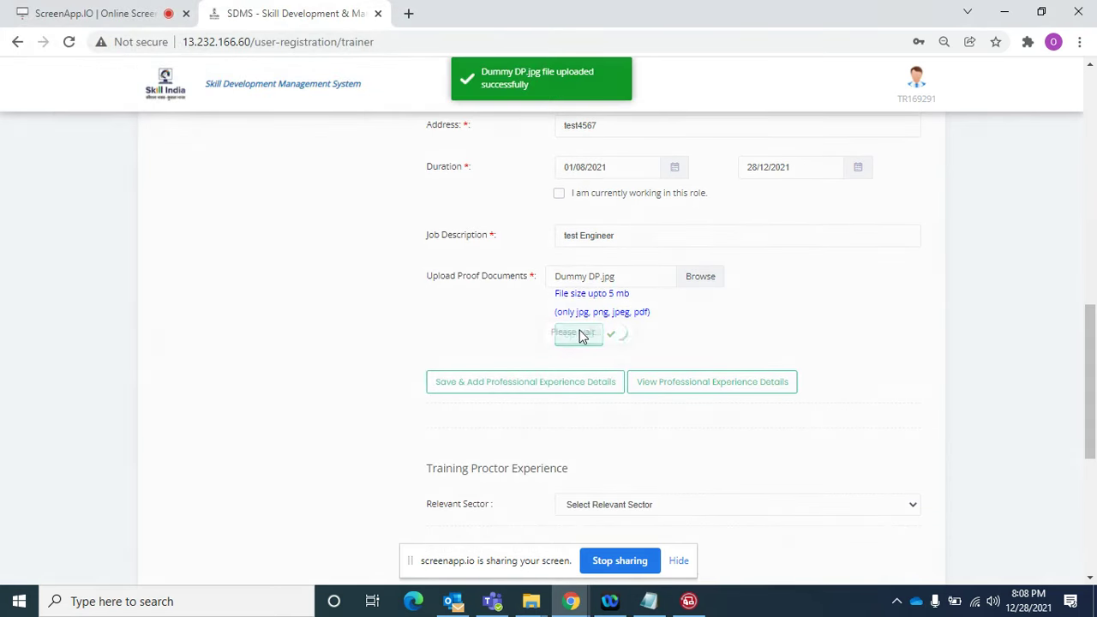
left_click(550, 390)
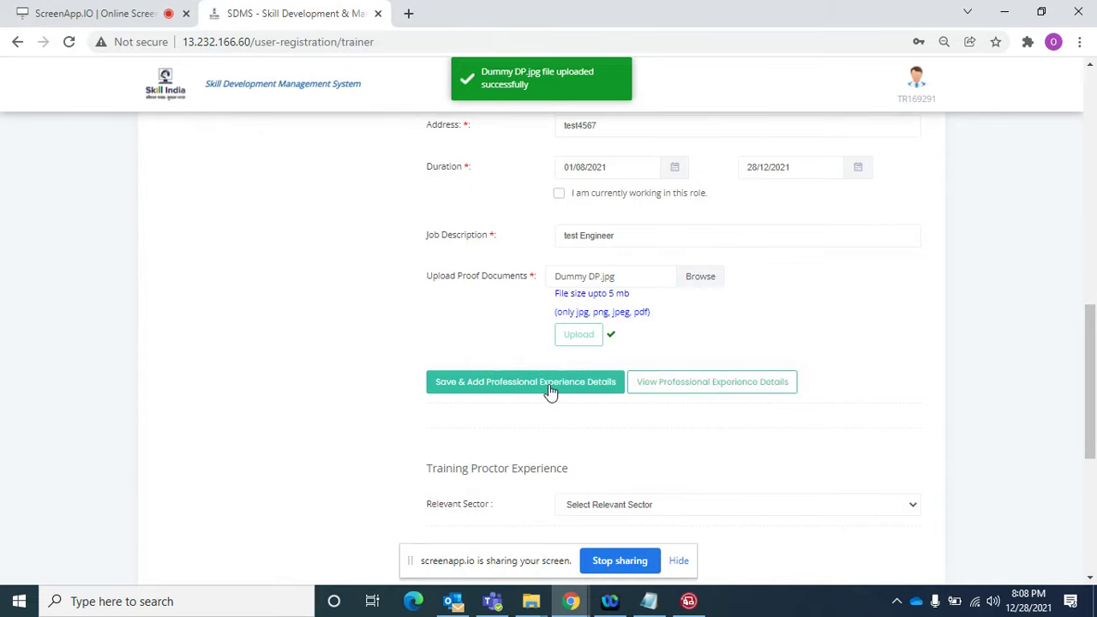
left_click(549, 390)
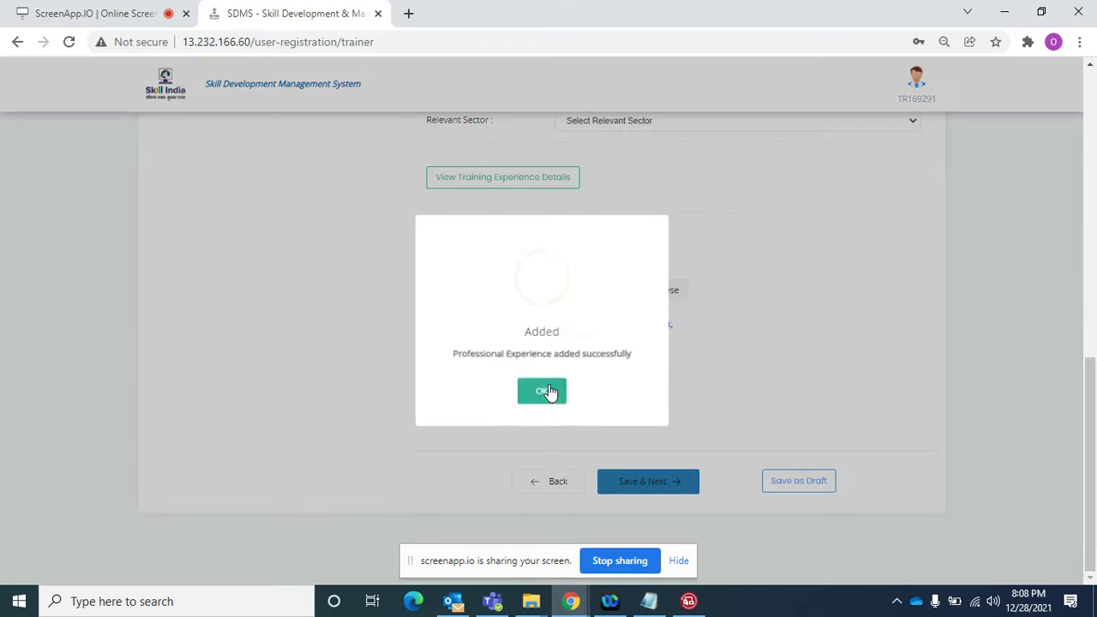
left_click(541, 389)
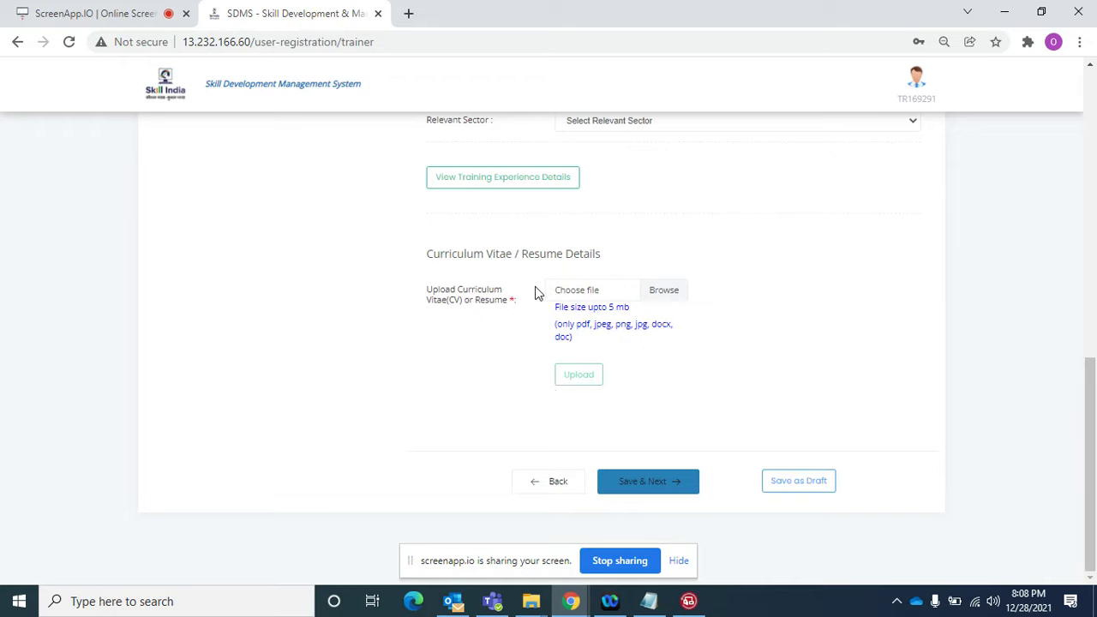
- Upload Dummy DP.jpg as the CV and save the section to reach the Declaration page
left_click(574, 295)
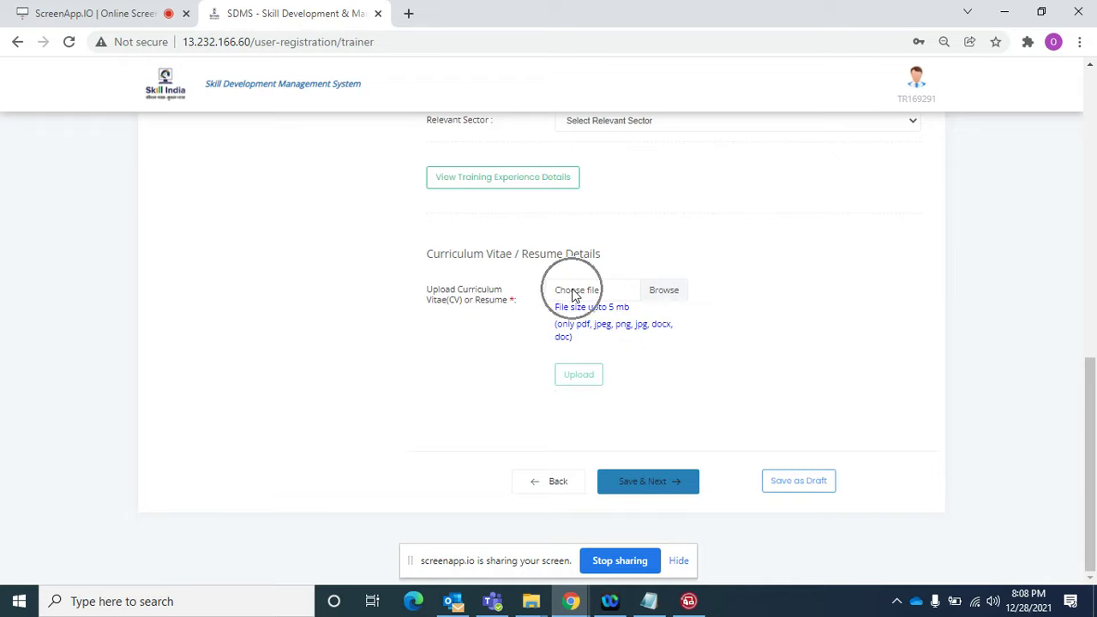
left_click(574, 295)
left_click(574, 296)
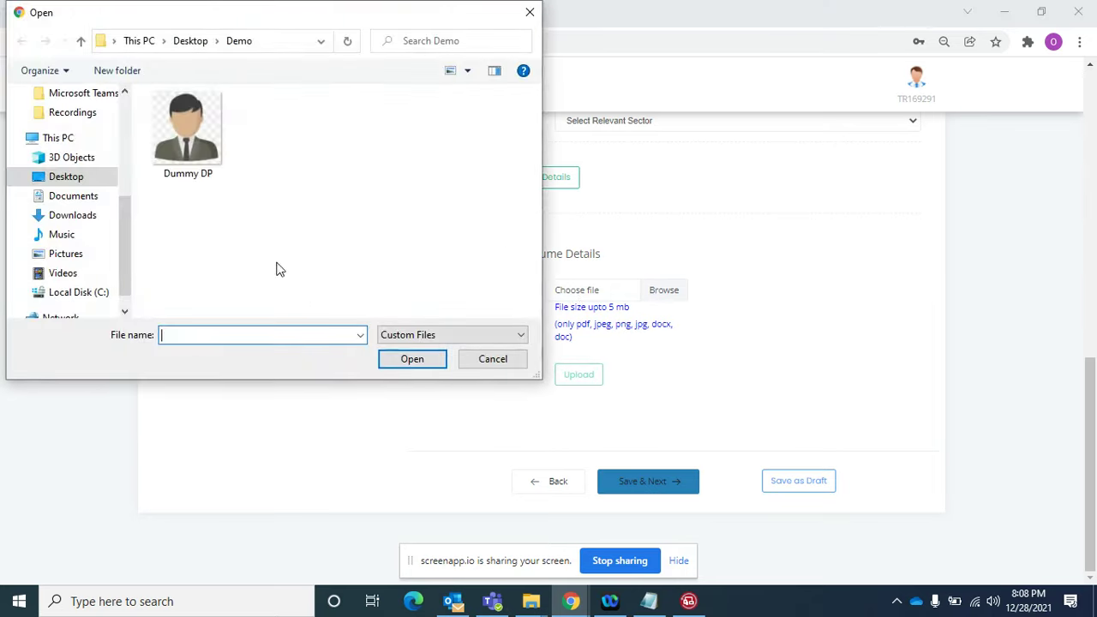
left_click(191, 147)
left_click(414, 361)
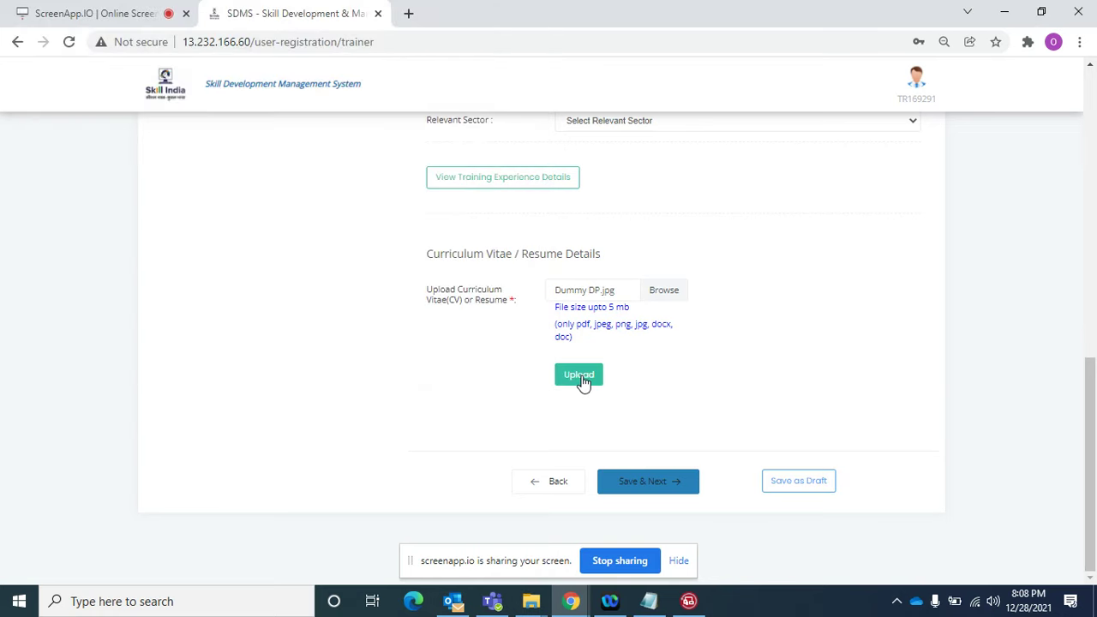
left_click(580, 380)
left_click(580, 380)
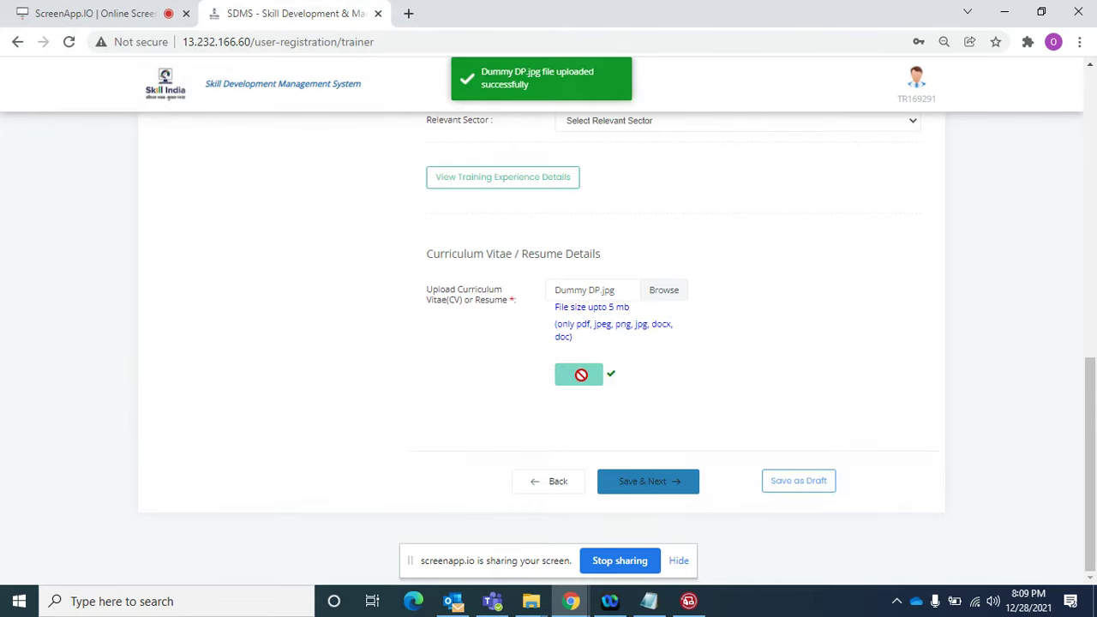
left_click(628, 482)
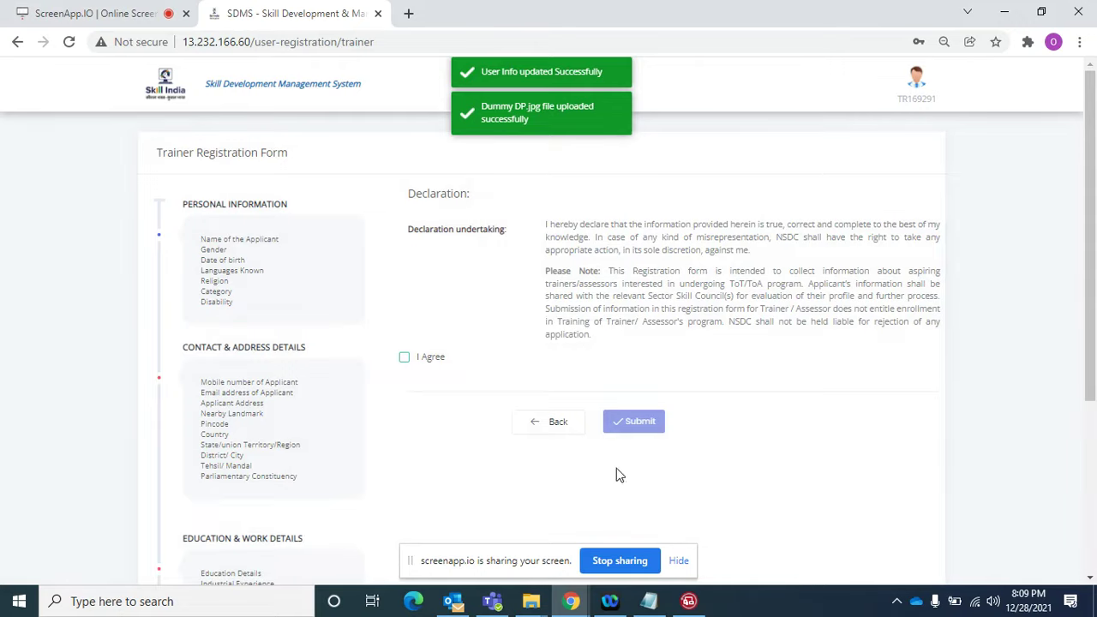
- Agree to the declaration undertaking and submit the registration form
left_click_drag(404, 197, 486, 223)
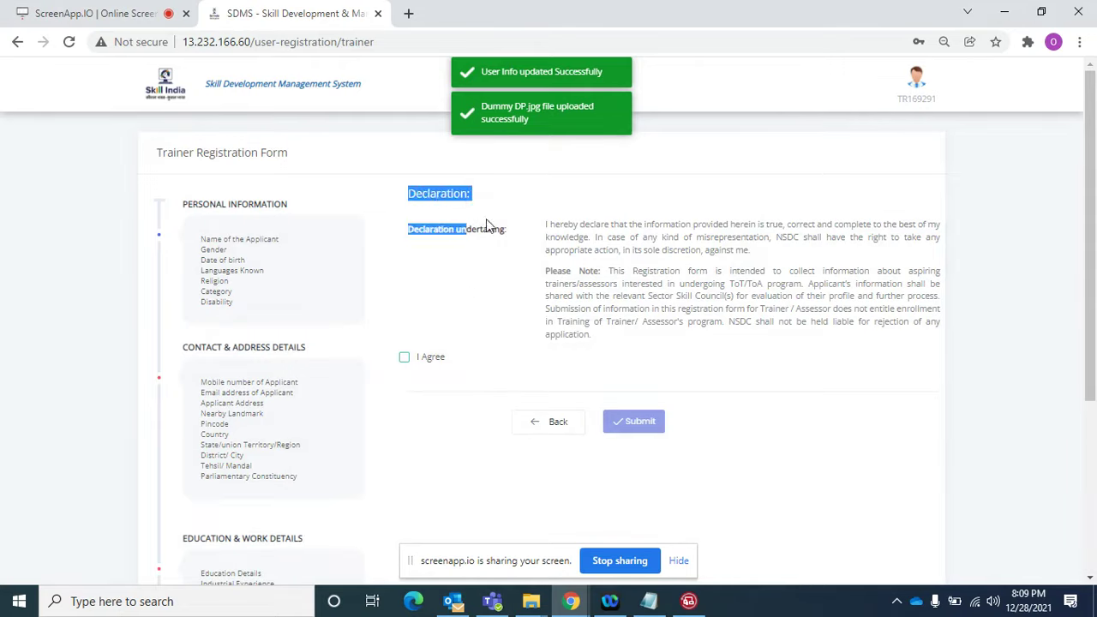
left_click(507, 262)
left_click(494, 322)
left_click(495, 322)
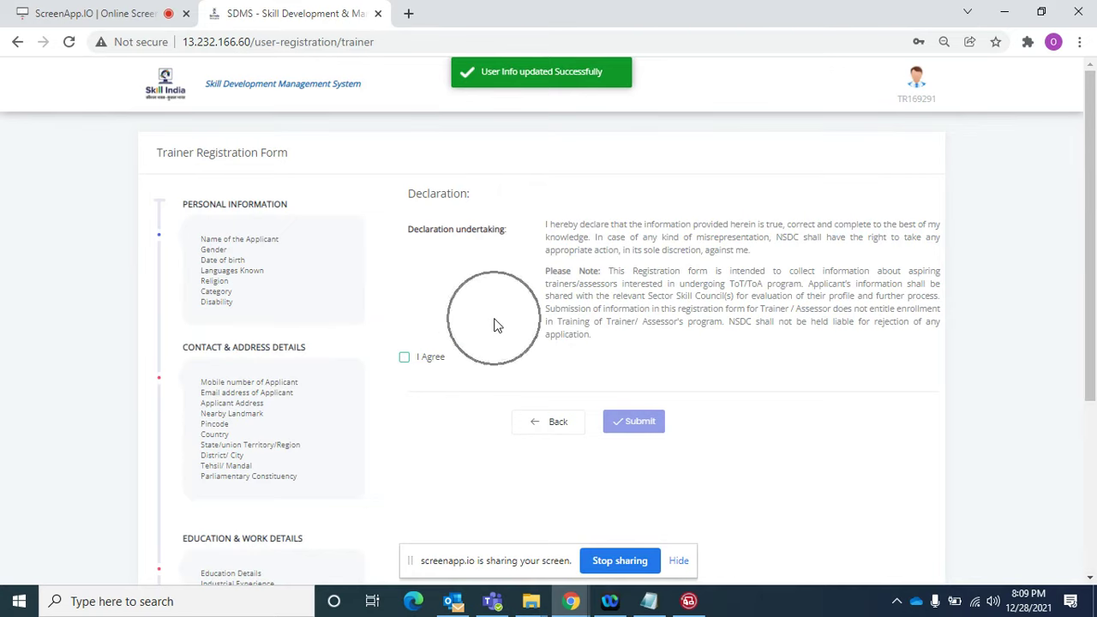
left_click(406, 360)
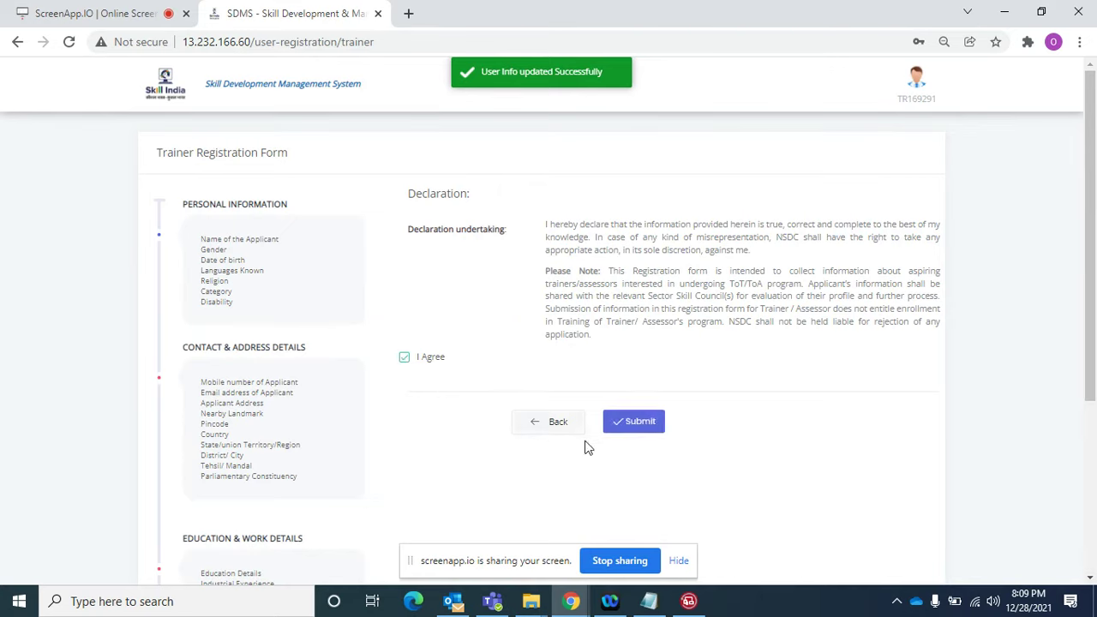
left_click(636, 426)
left_click(635, 426)
left_click(635, 426)
left_click(635, 426)
left_click(635, 426)
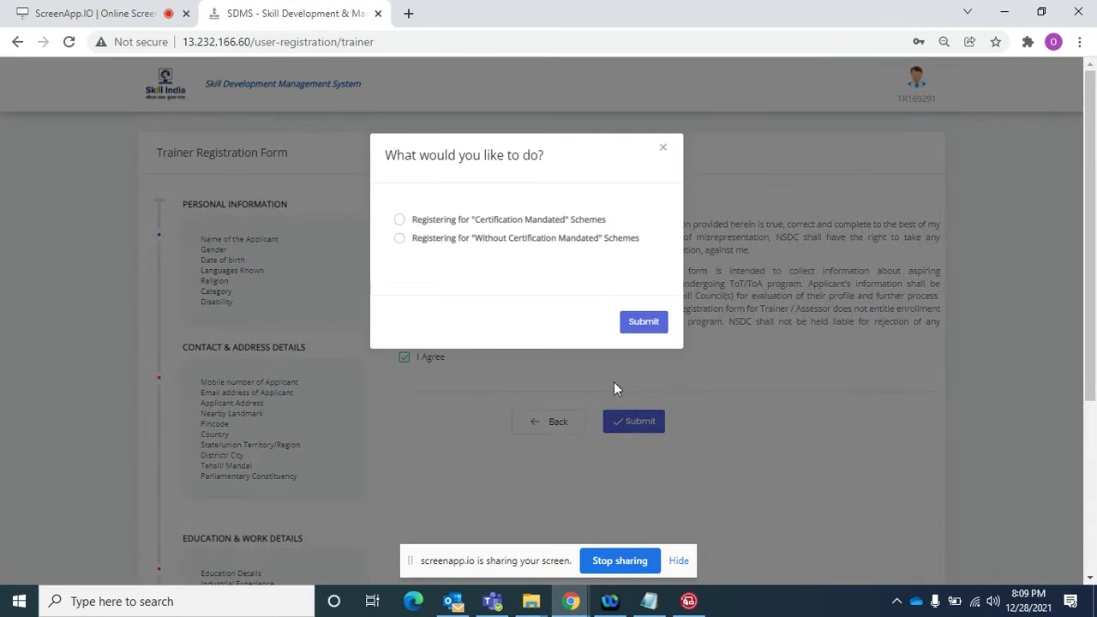
- Choose Without Certification Mandated Schemes in the dialog and confirm the submission
left_click(406, 249)
left_click(405, 248)
left_click(405, 249)
left_click(405, 248)
left_click(406, 248)
left_click(406, 249)
left_click(645, 334)
left_click(645, 333)
left_click(645, 332)
left_click(644, 333)
left_click(644, 333)
left_click(644, 332)
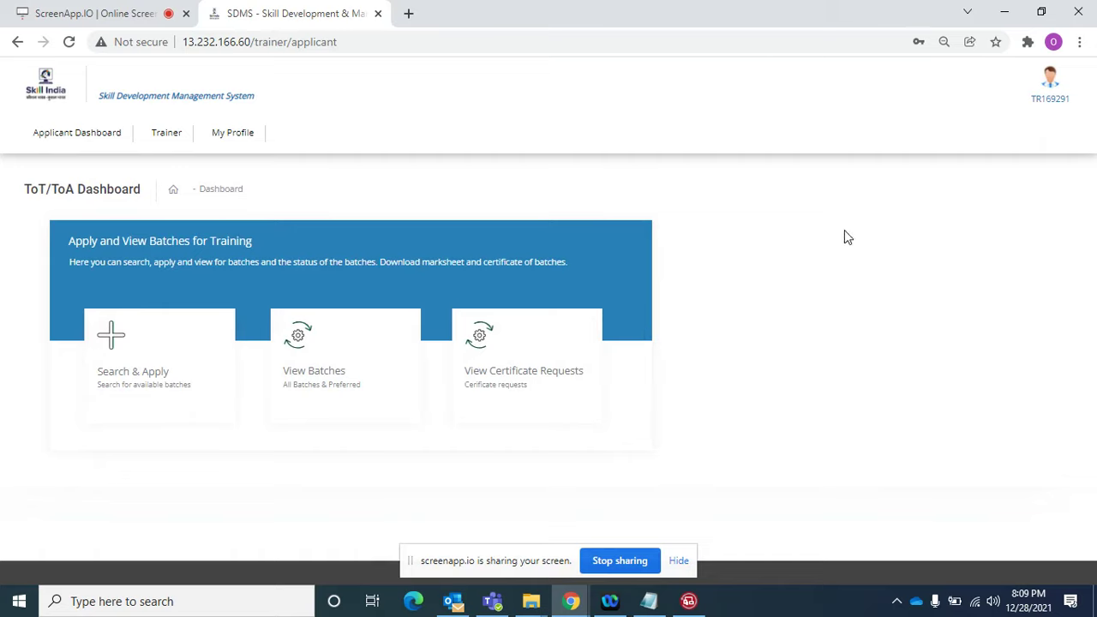
- Interact with the top-right area of the loaded ToT/ToA Dashboard
left_click_drag(1021, 91, 1050, 148)
left_click(1022, 206)
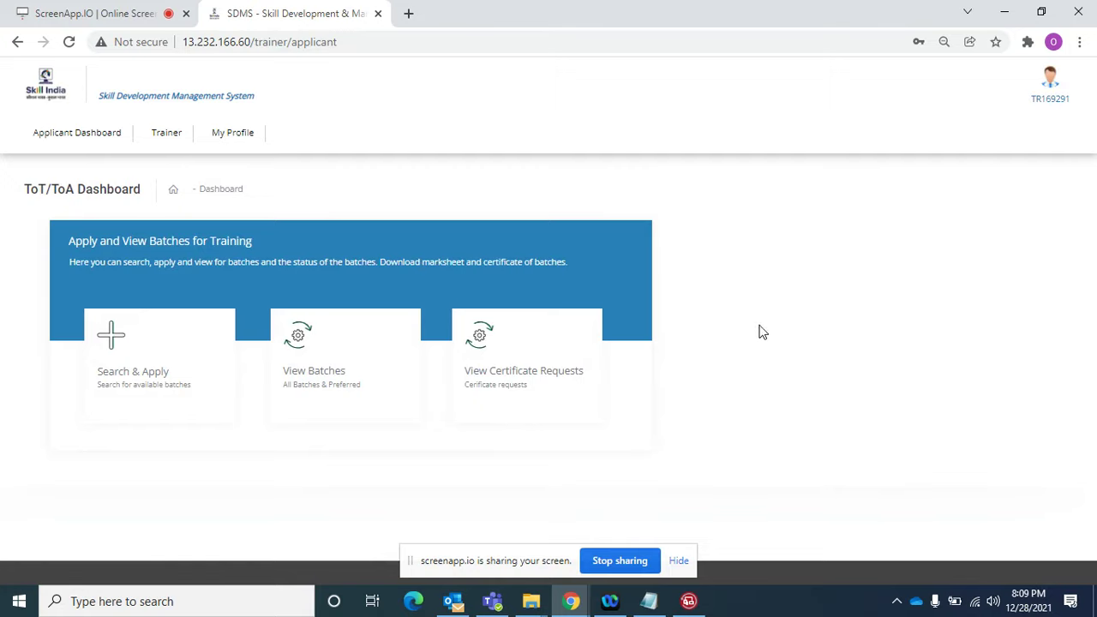